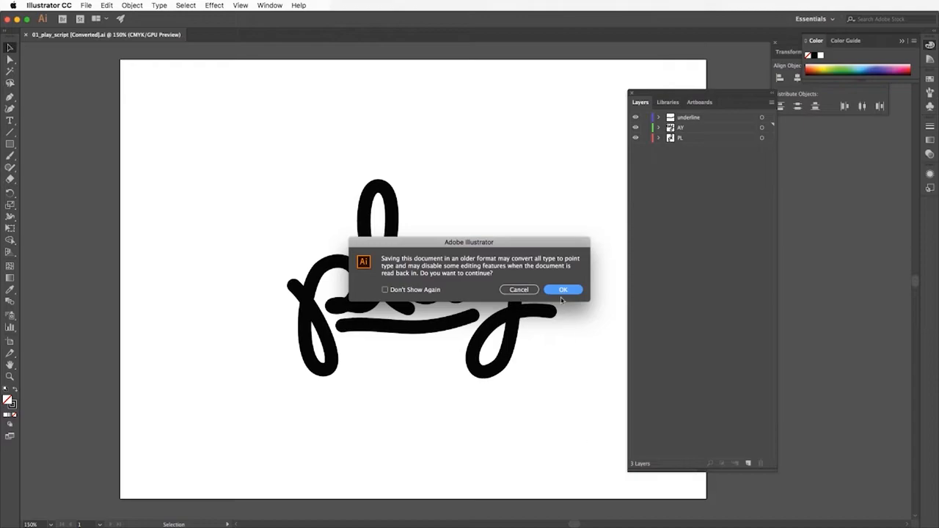
Accept saving the artwork in the older Illustrator format, and create a new MAXON CINEMA 4D file named Untitled from After Effects
key("Return")
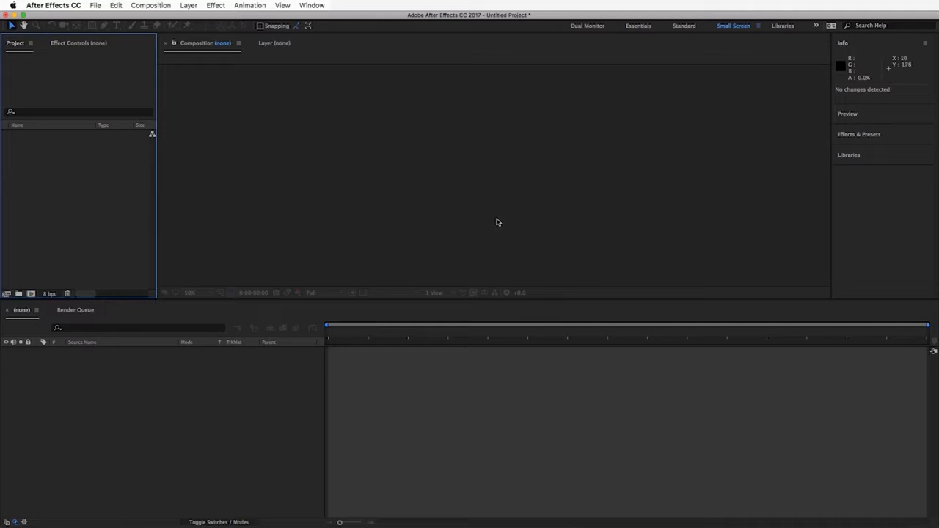
left_click(96, 5)
mouse_move(106, 17)
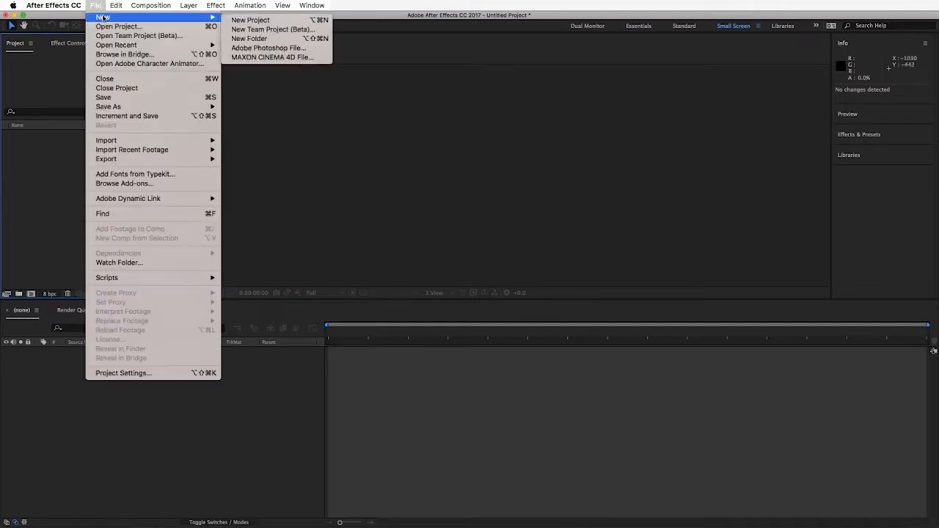
left_click(316, 58)
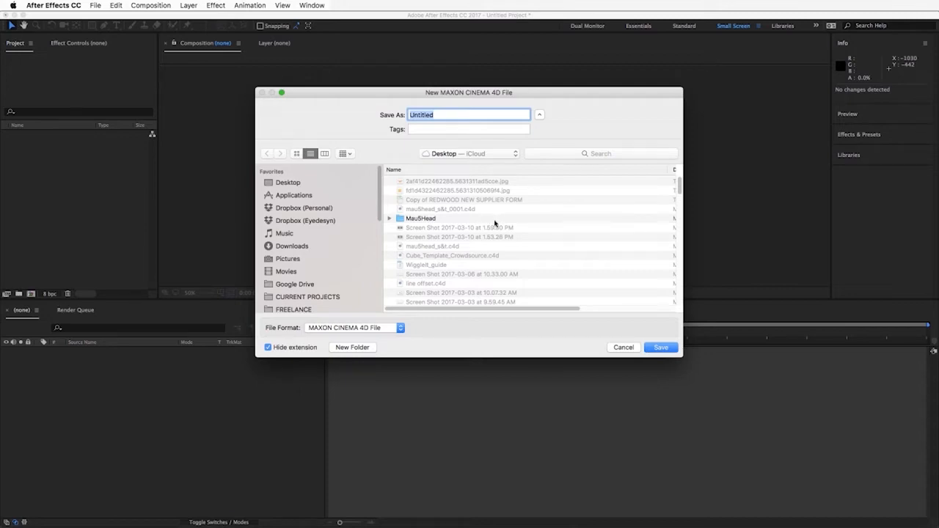
left_click(660, 347)
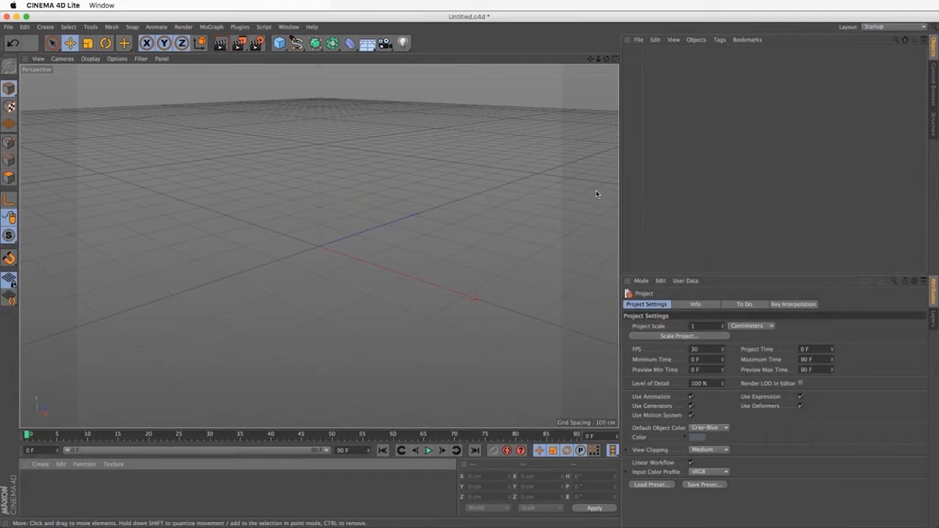
Import the artwork 01_play_script [Converted].ai into the Cinema 4D scene with Connect Splines enabled
left_click(8, 27)
left_click(24, 64)
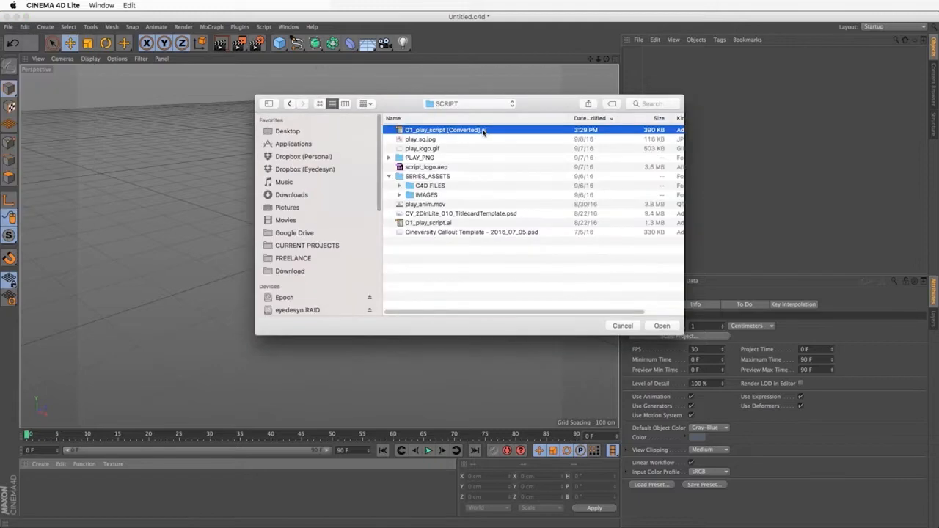
double_click(481, 130)
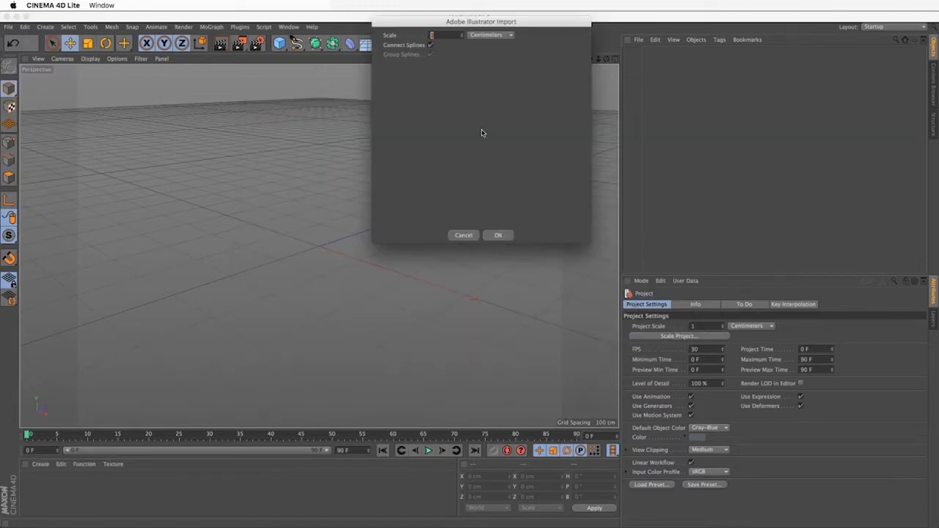
left_click(498, 235)
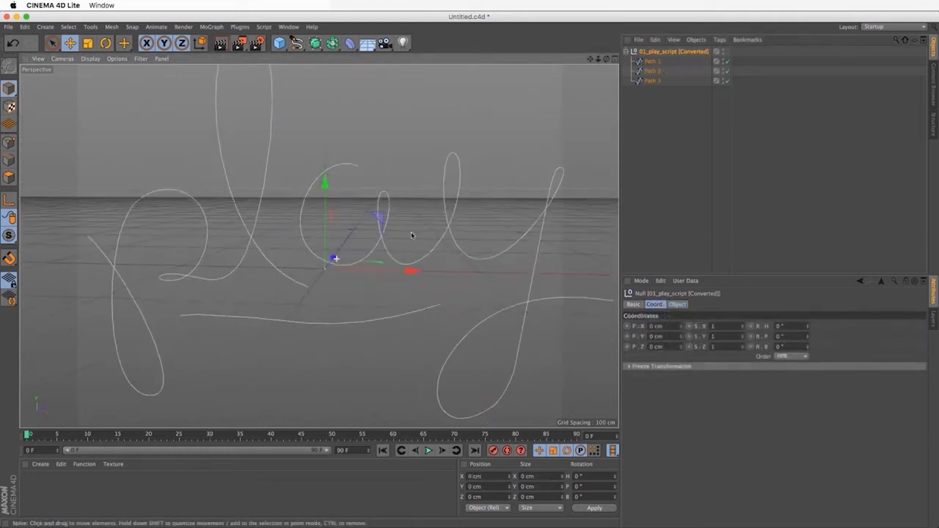
scroll(409, 228, "down", 3)
left_click(679, 151)
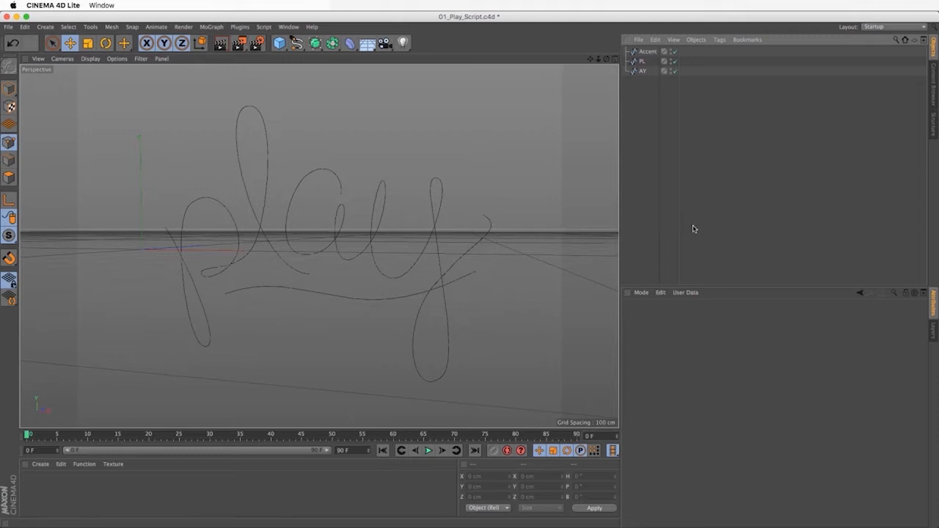
Add a Sweep generator and a Circle spline to the scene
left_click(316, 45)
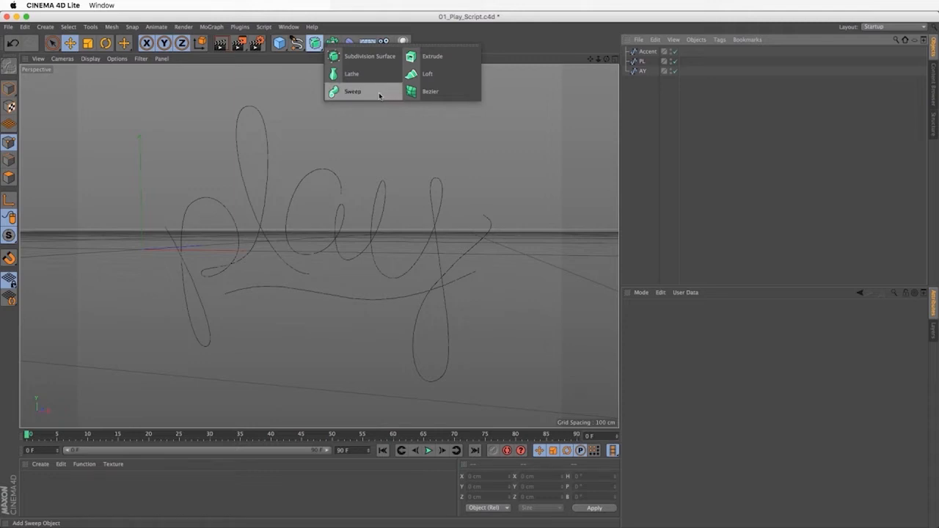
left_click(336, 91)
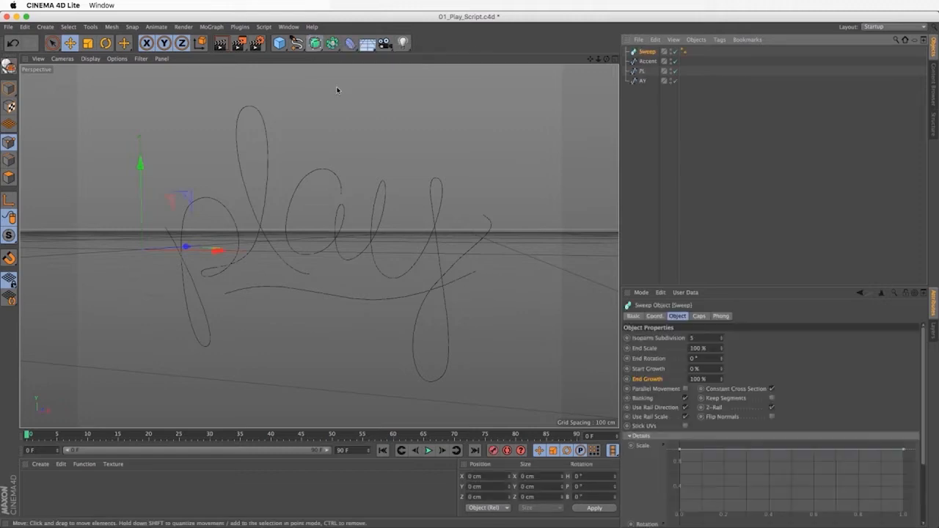
left_click(295, 44)
left_click(387, 91)
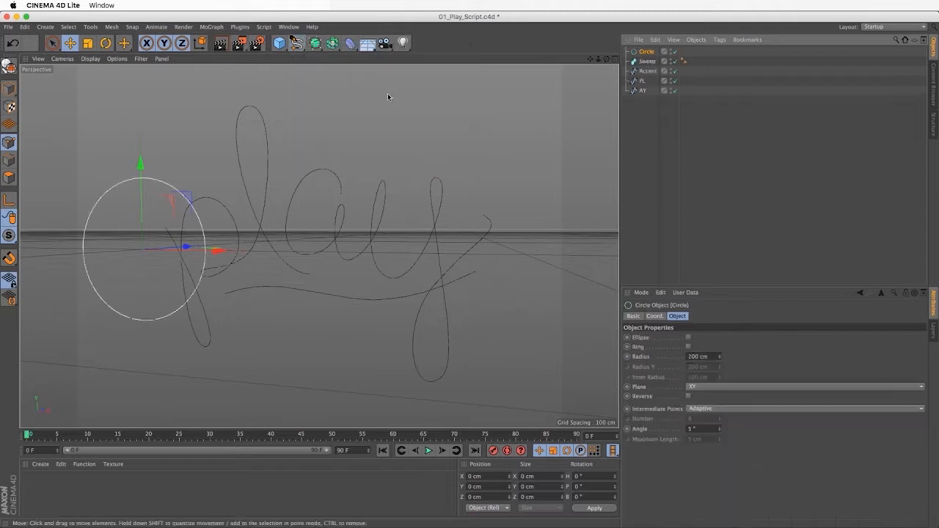
Nest the Circle and the Accent spline inside the Sweep, with the Circle above Accent as the profile
left_click(647, 62)
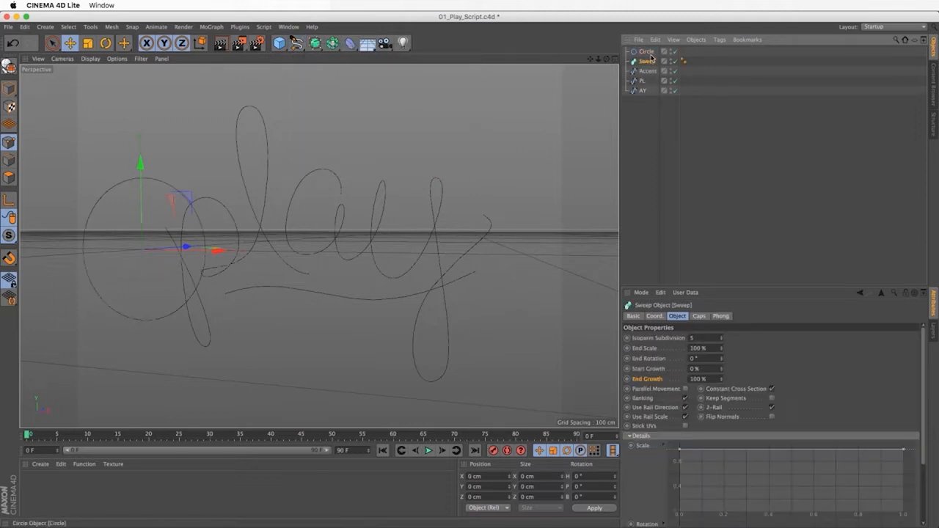
left_click_drag(647, 53, 653, 61)
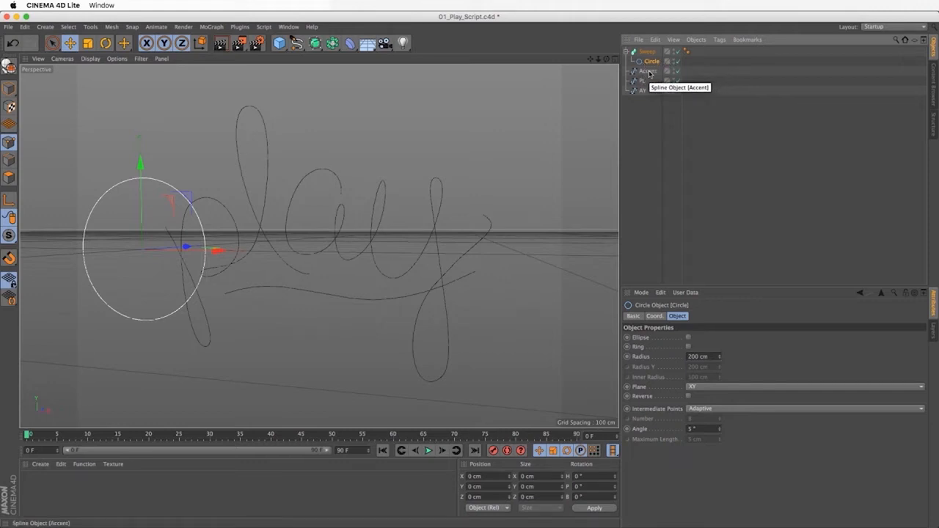
left_click_drag(648, 73, 654, 68)
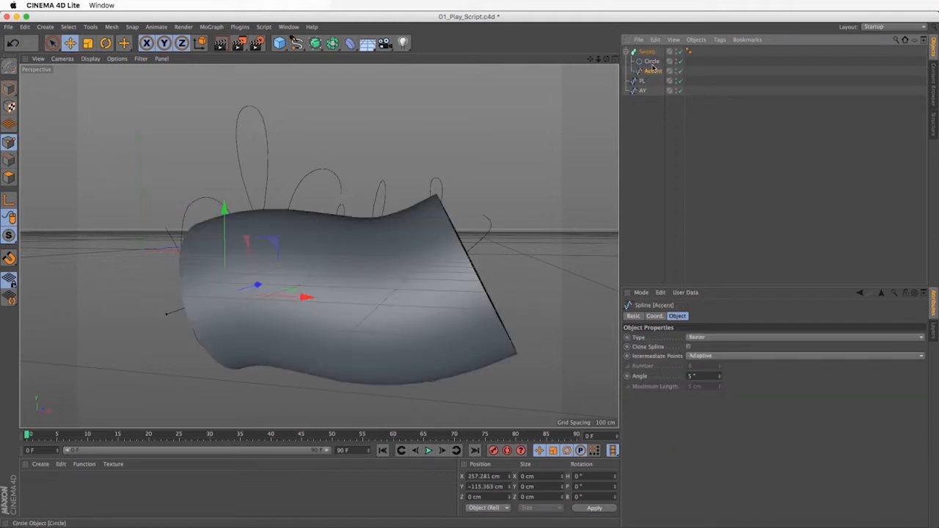
Set the radius of the Accent sweep's Circle profile to 20 cm
left_click(647, 63)
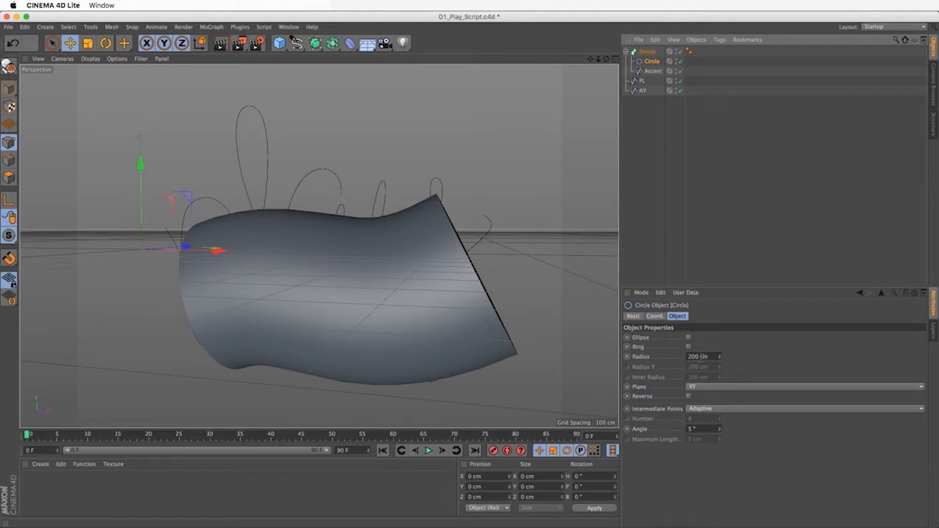
left_click_drag(716, 359, 706, 449)
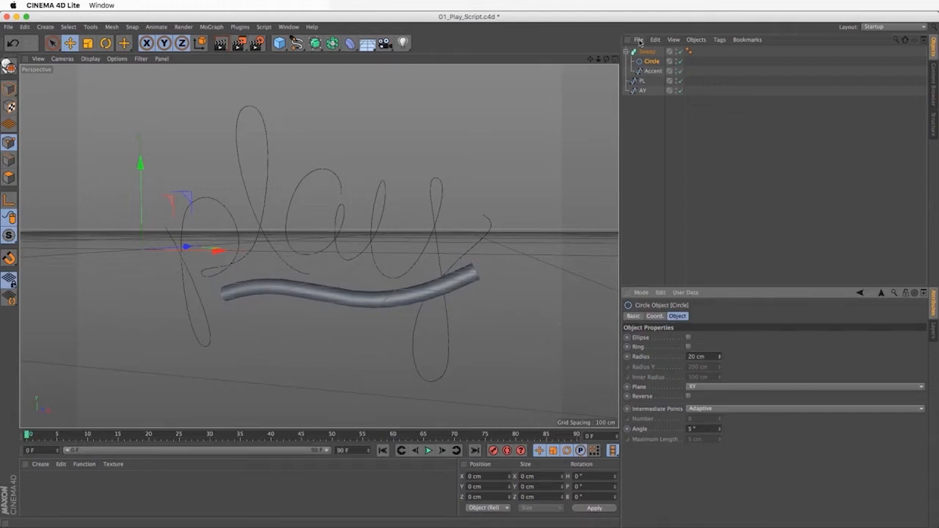
left_click(647, 64)
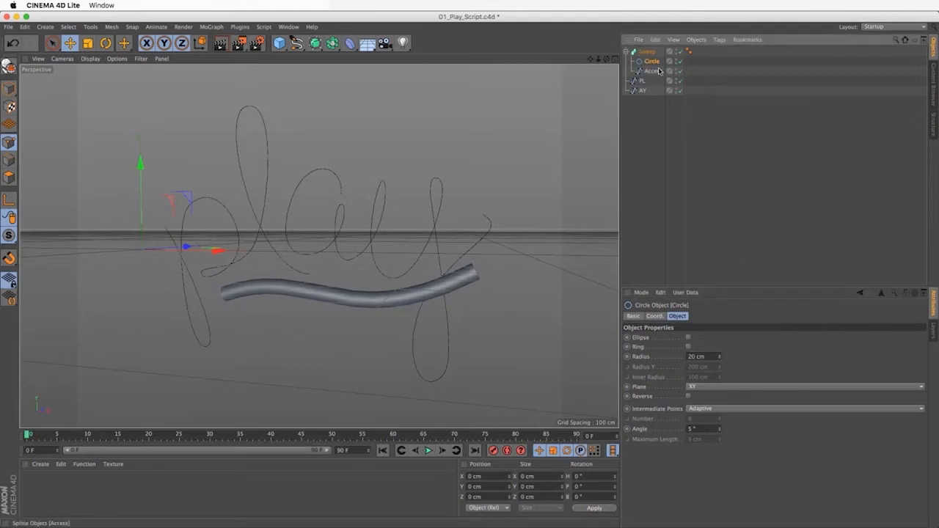
left_click(658, 70)
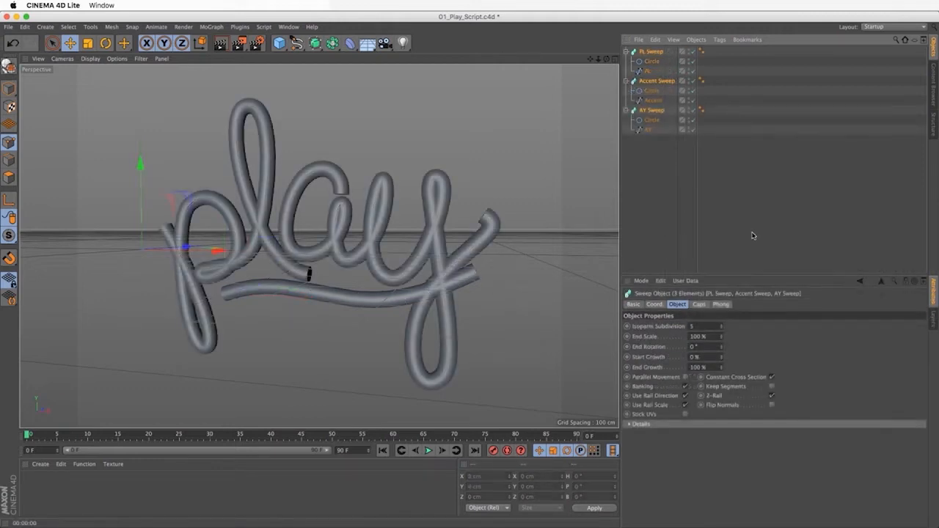
Give all three sweeps Fillet Caps at start and end, with 5 steps, a 21 cm radius, and Constrain and Create Single Object enabled
left_click(699, 304)
left_click(718, 327)
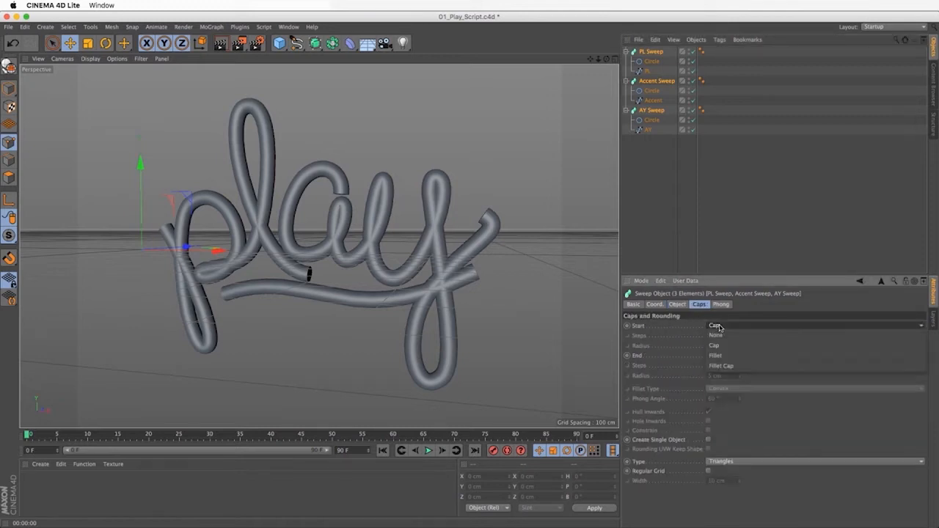
left_click(726, 366)
left_click(737, 356)
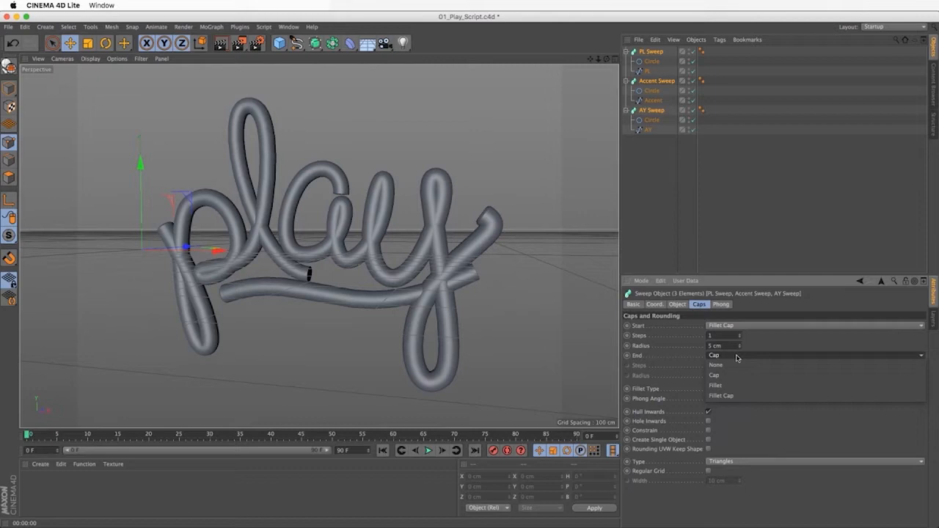
left_click(721, 395)
left_click(708, 430)
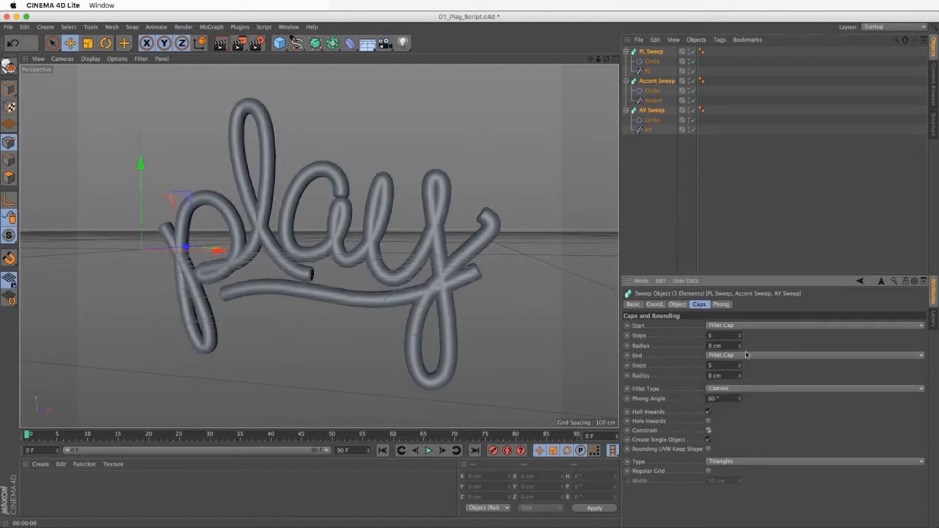
left_click_drag(740, 346, 741, 341)
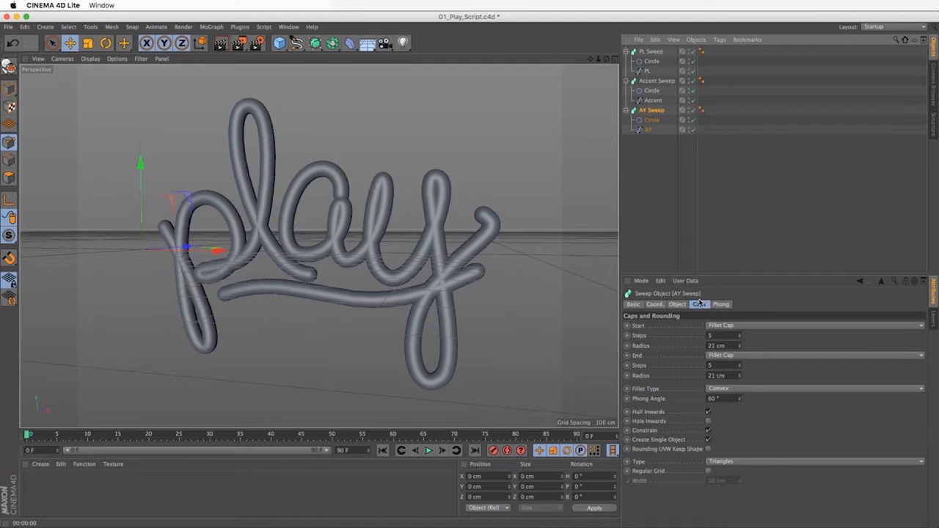
Vary the AY Sweep's thickness in its Scale graph: add a point at 0.2 lowered to about 0.4 and a raised point near 0.5
left_click(679, 305)
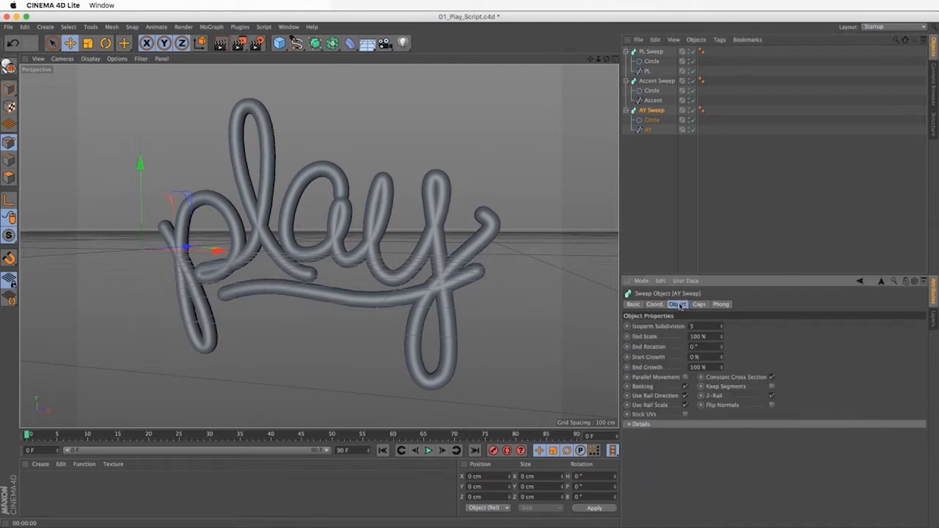
left_click(667, 423)
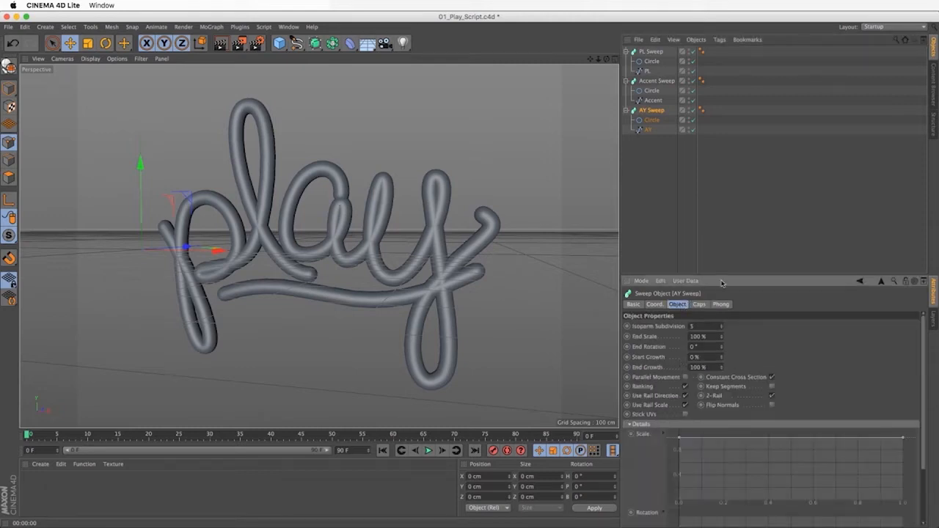
left_click_drag(724, 276, 723, 135)
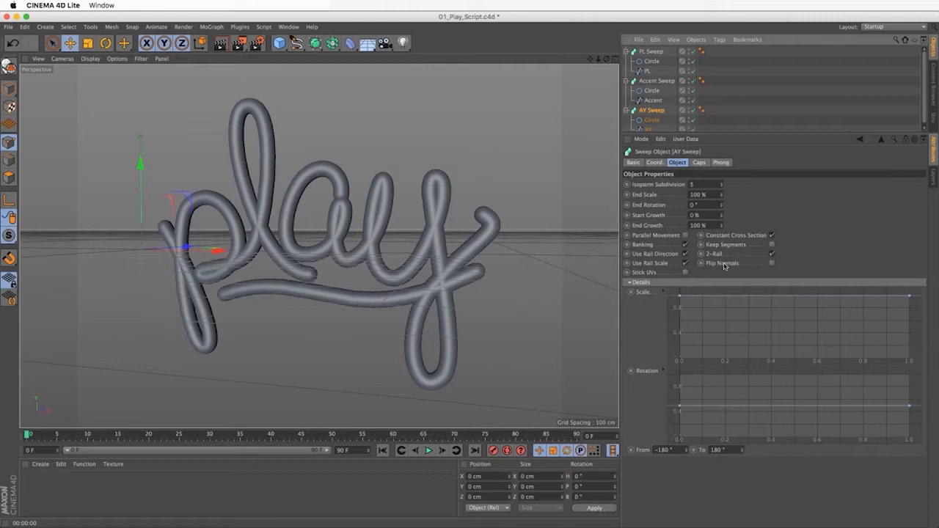
left_click(726, 296, "ctrl")
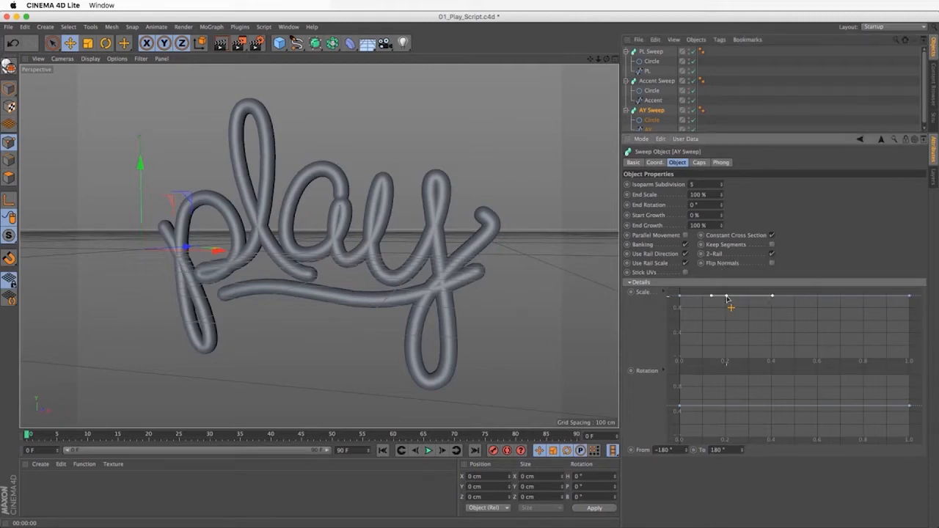
left_click_drag(726, 296, 726, 338)
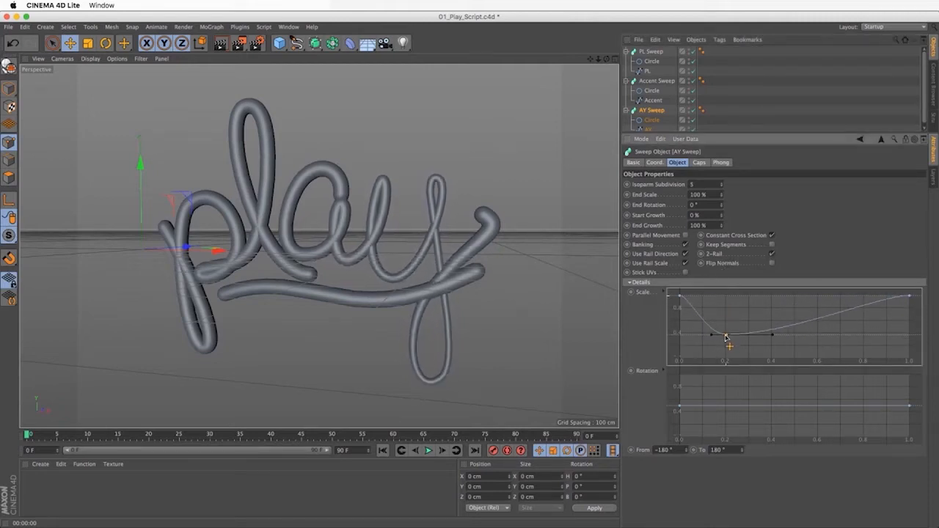
left_click(789, 330, "ctrl")
left_click_drag(789, 330, 795, 299)
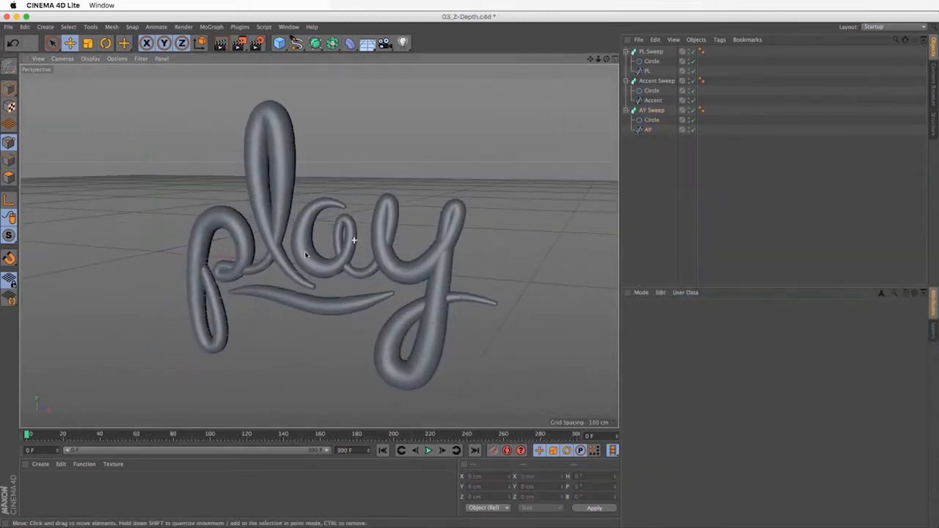
Move the point at the top of the y's first stroke in the AY spline along the Z axis to about 1.8 cm
left_click_drag(306, 256, 314, 285, "alt")
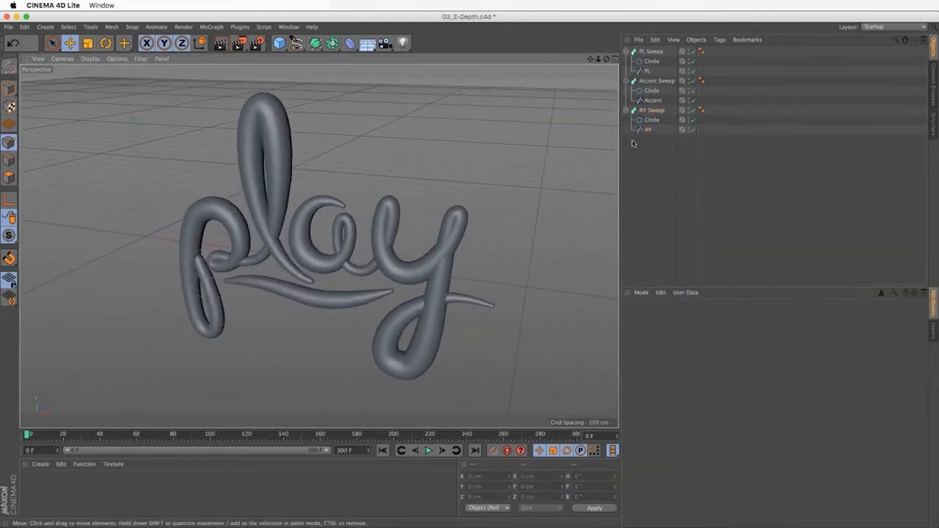
left_click(647, 129)
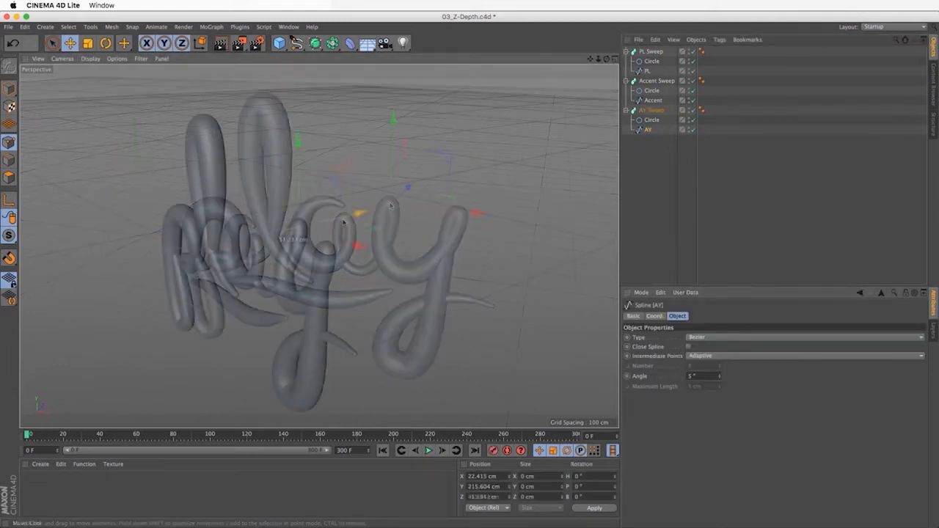
left_click_drag(317, 221, 345, 226)
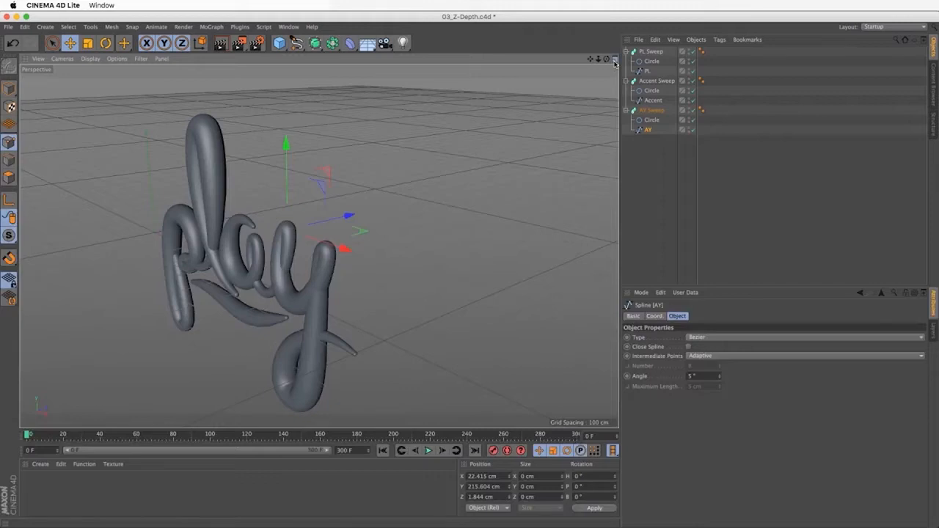
Adjust the tangent handle of the selected AY spline point in the Top view to separate the overlapping strokes in depth
left_click(615, 62)
scroll(481, 96, "up", 5)
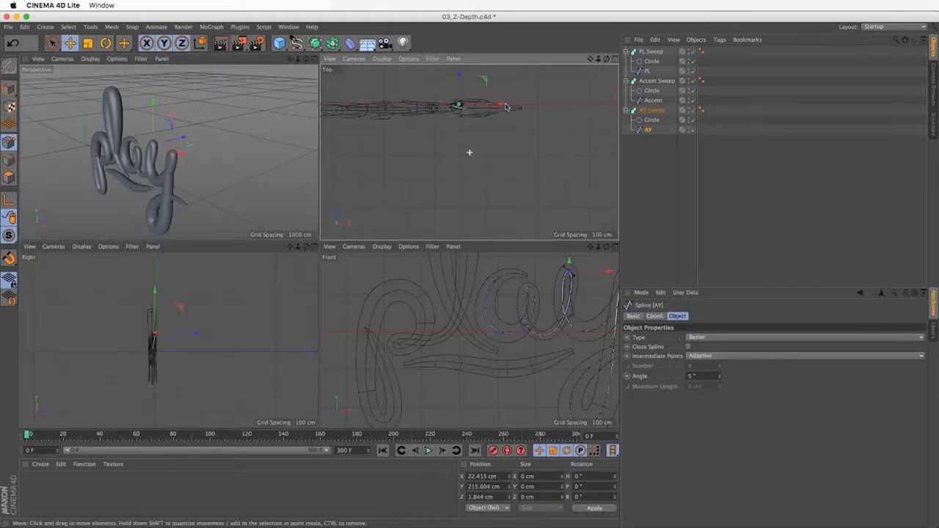
scroll(477, 112, "up", 5)
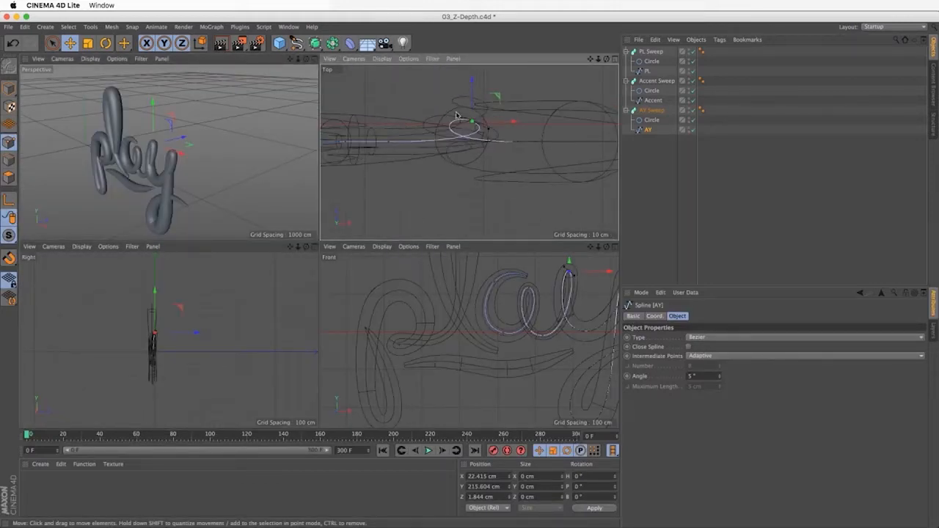
left_click_drag(456, 115, 438, 166)
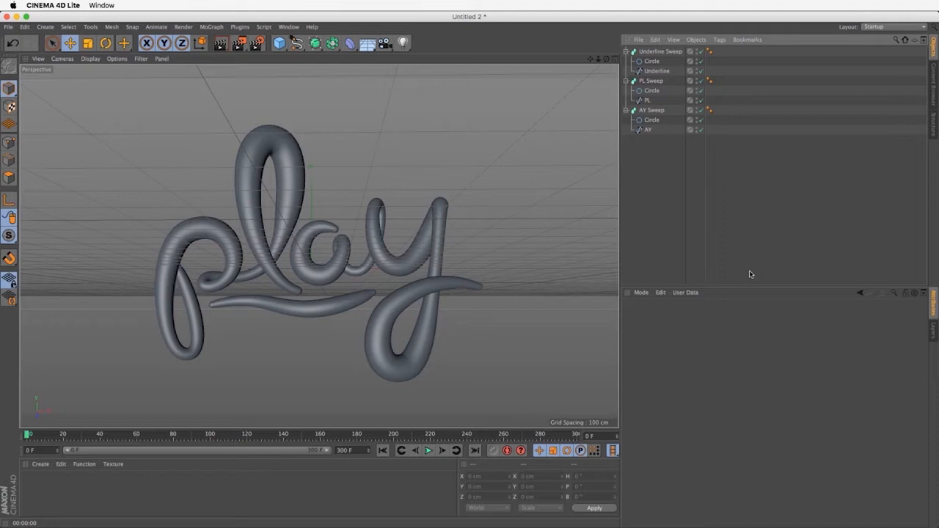
Create a new material and name it Cel Shading
double_click(30, 491)
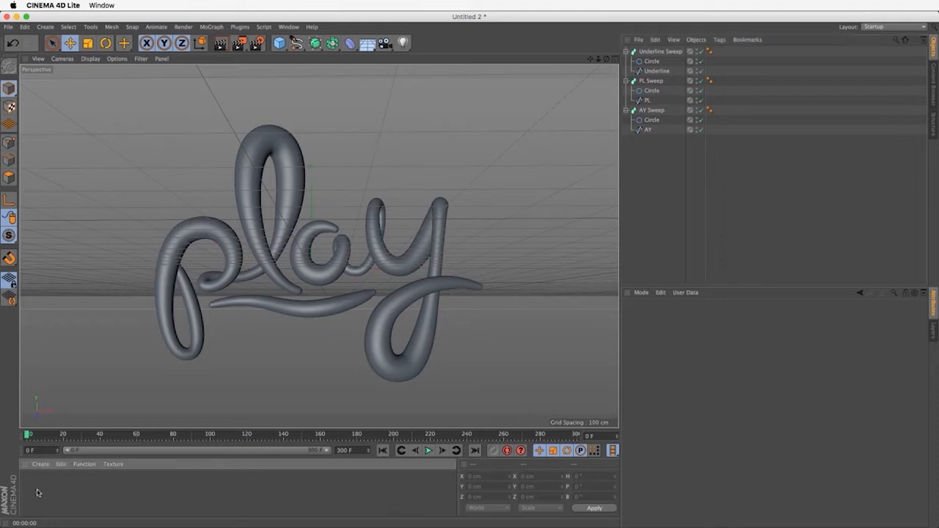
double_click(30, 498)
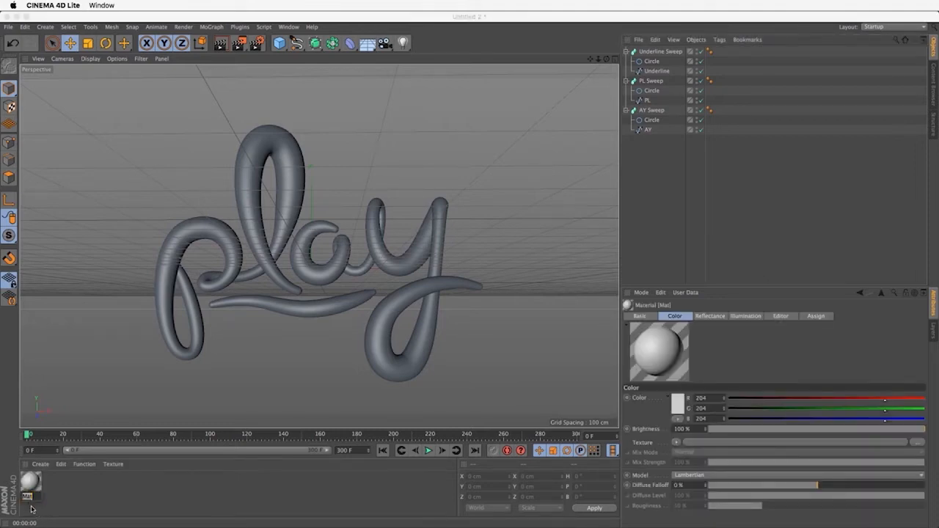
type("C")
type("ast Shadow")
type("g")
key("Return")
Apply the Cel Shading material to the Underline, PL and AY sweeps, and frame the lettering with an interactive render region
double_click(30, 481)
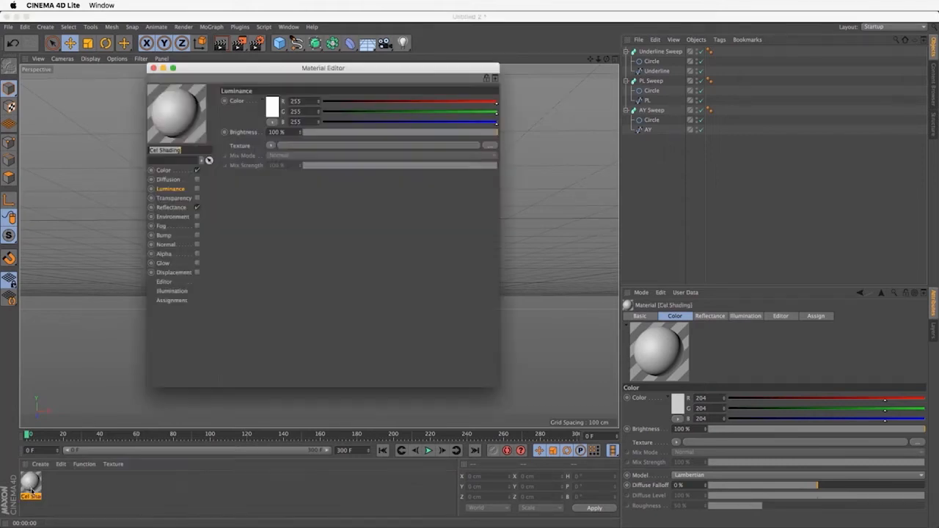
left_click_drag(323, 68, 742, 178)
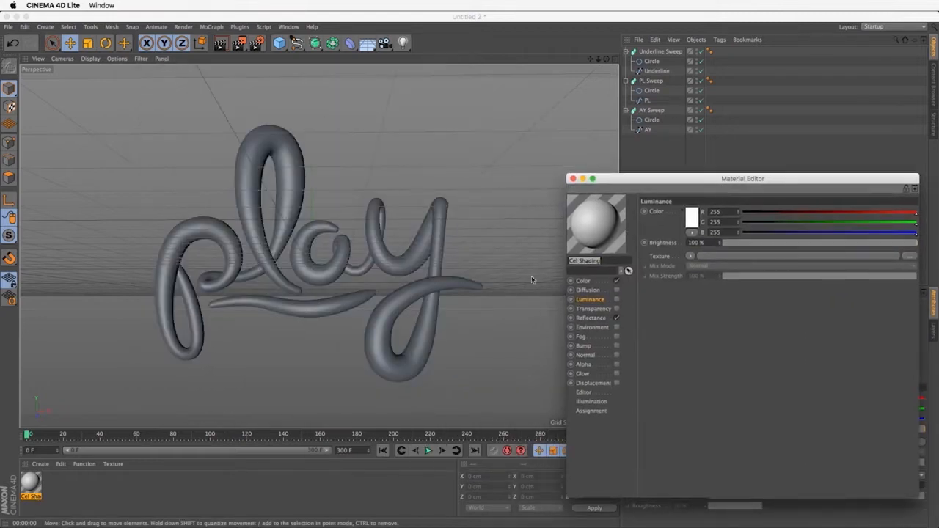
mouse_move(44, 477)
left_mouse_down()
mouse_move(702, 229)
mouse_move(660, 53)
left_mouse_up()
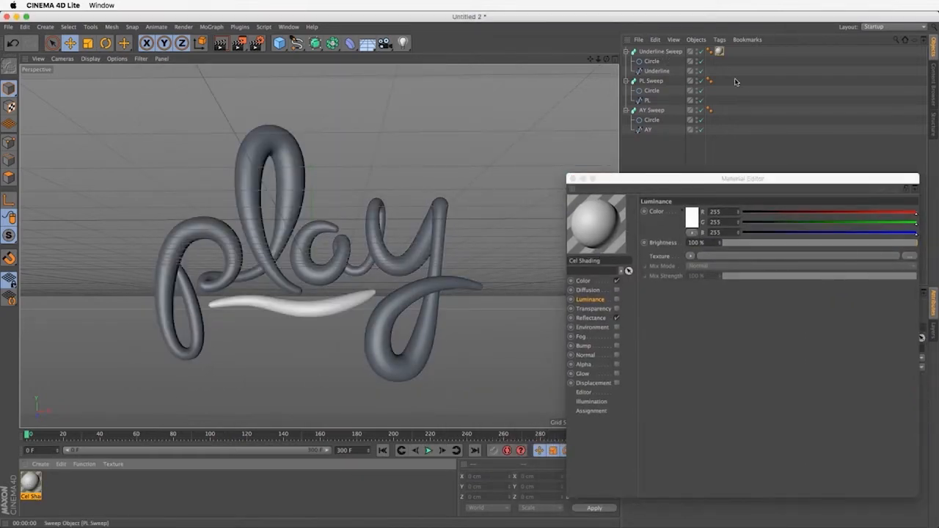
left_click_drag(729, 74, 721, 110)
left_click_drag(239, 43, 275, 133)
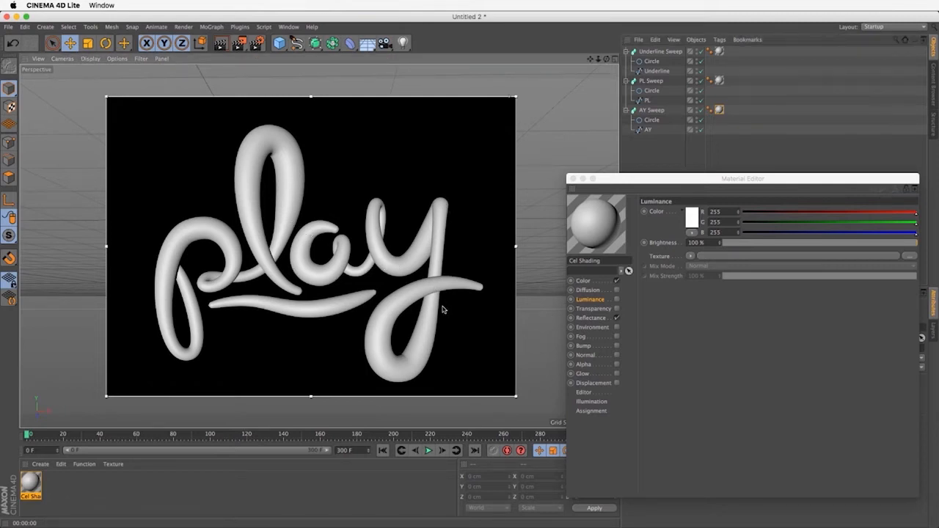
Turn off the Color and Reflectance channels of the Cel Shading material and enable its Luminance channel
left_click(592, 281)
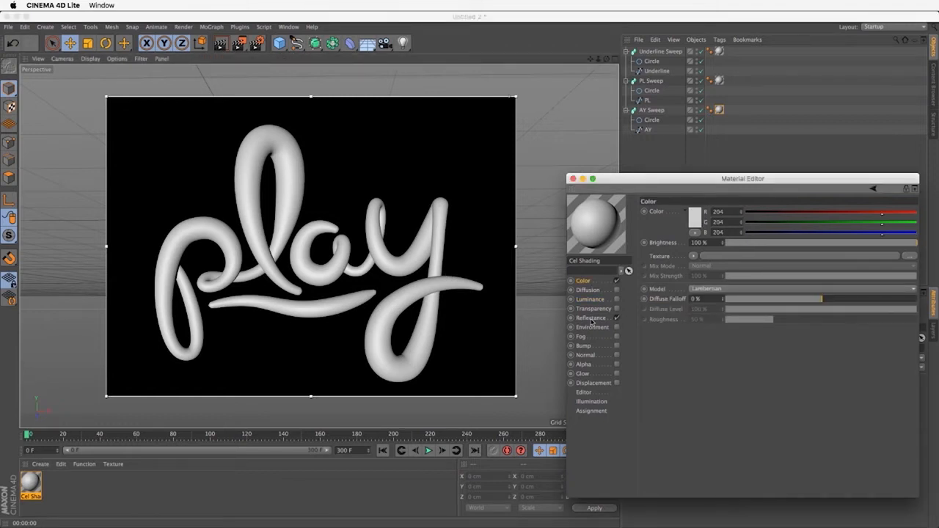
left_click(591, 318)
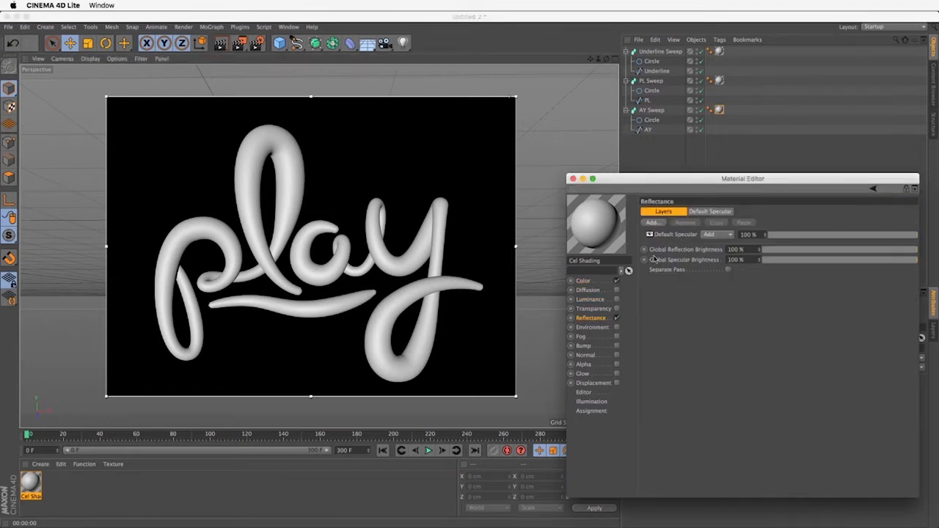
left_click(616, 280)
left_click(616, 318)
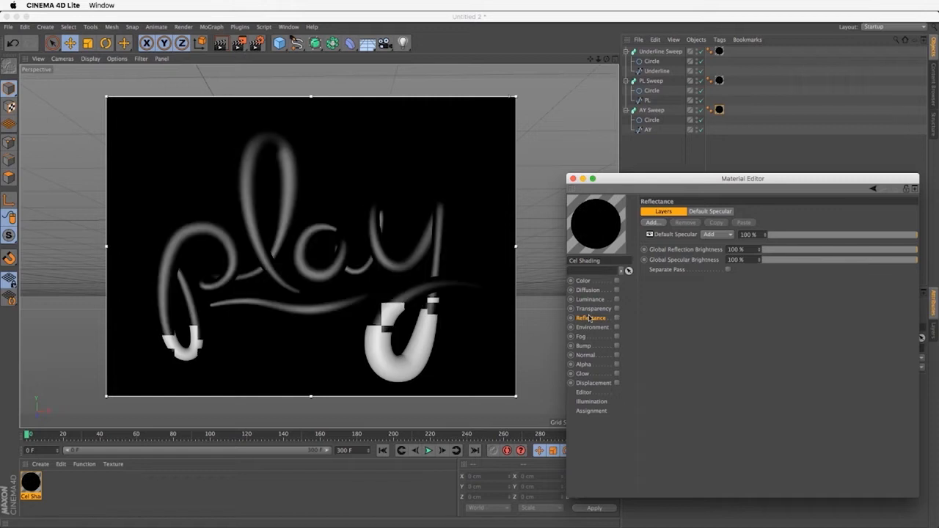
left_click(590, 300)
left_click(616, 299)
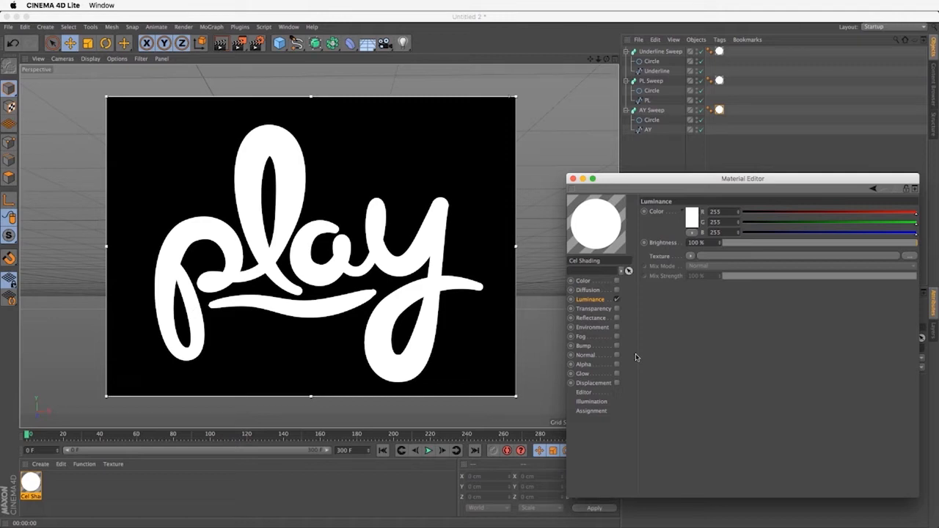
Load the Lumas effect shader into the Luminance texture and wrap it in a Colorizer shader
left_click_drag(580, 178, 542, 116)
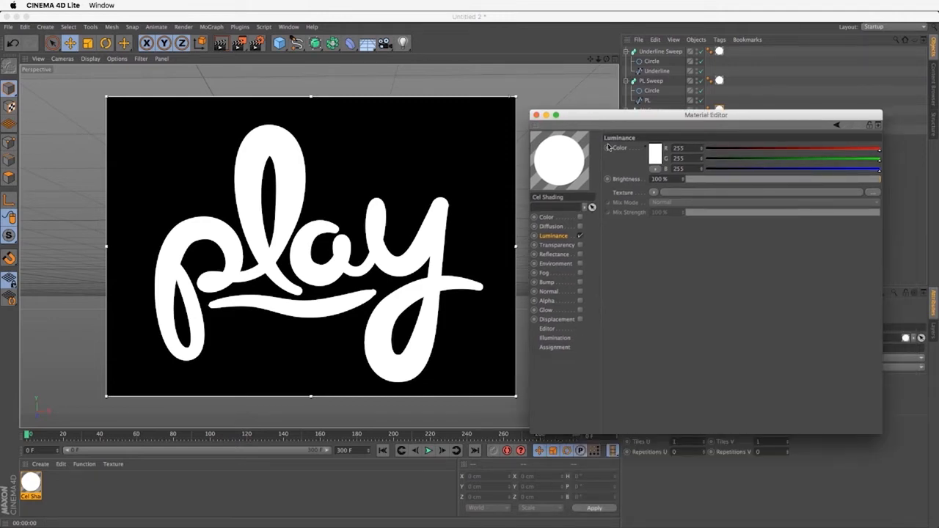
left_click(654, 194)
mouse_move(663, 380)
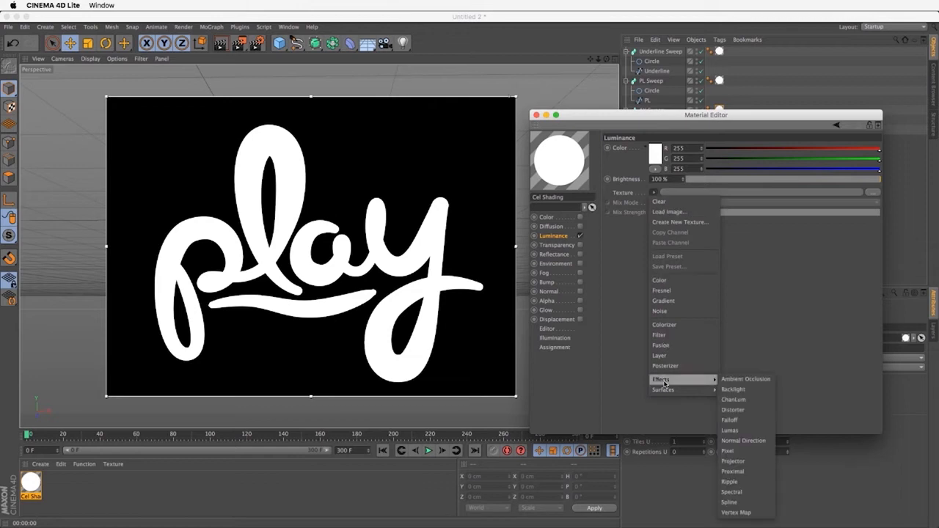
left_click(740, 430)
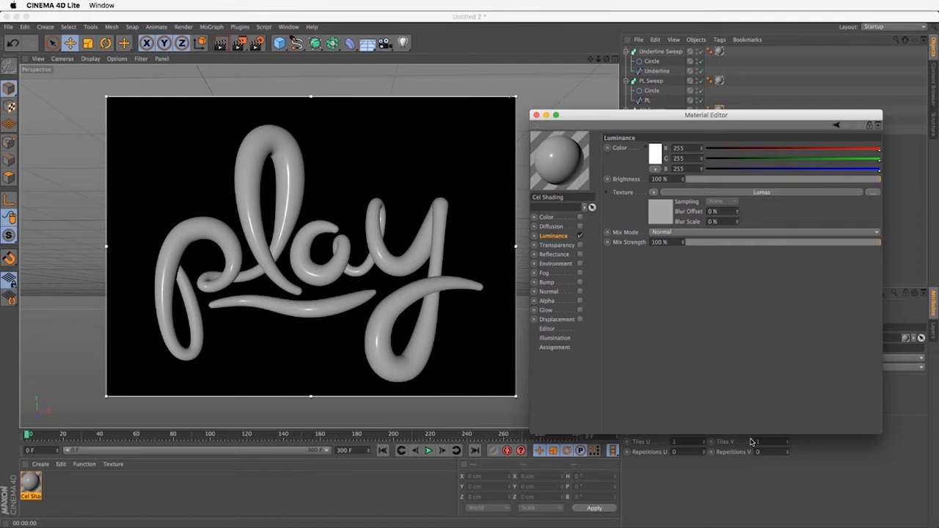
left_click(751, 442)
left_click(655, 195)
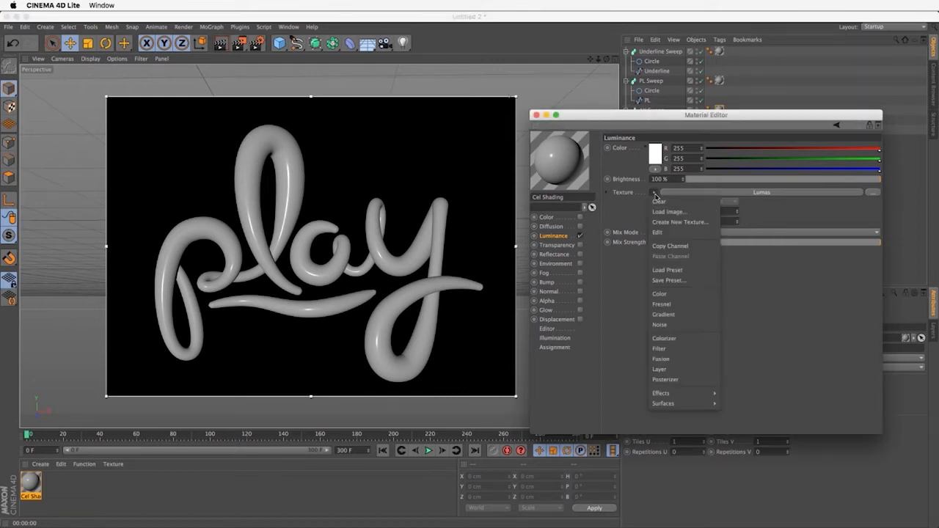
left_click(697, 340)
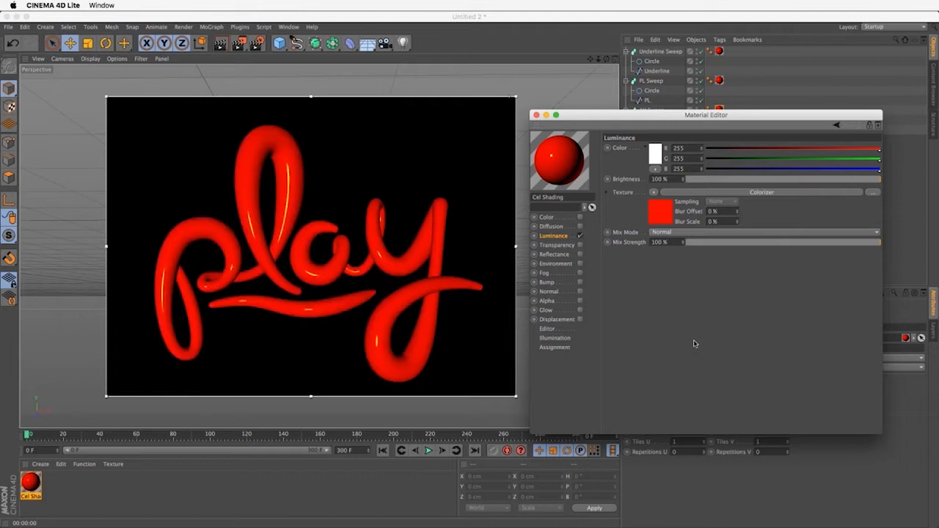
In the Lumas shader nested inside the Colorizer, set the color to pure white and the illumination to 100%
left_click(690, 192)
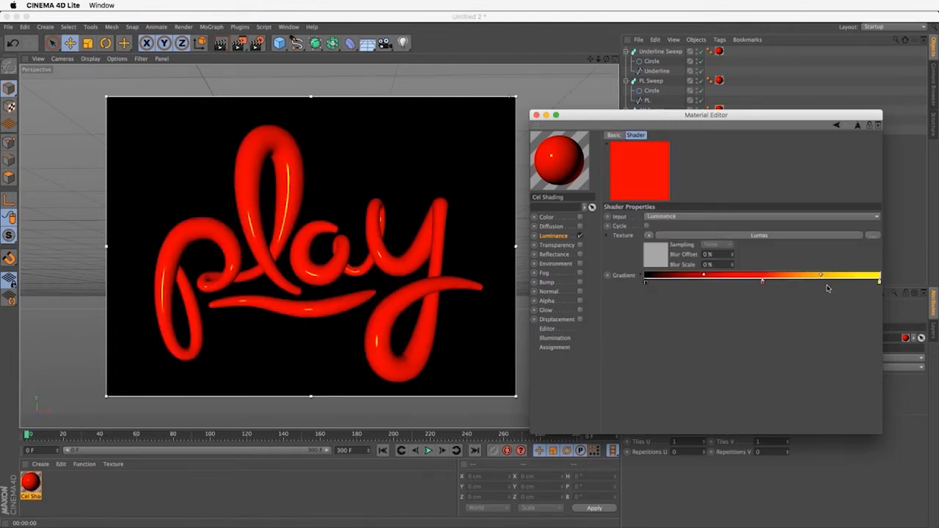
left_click(776, 236)
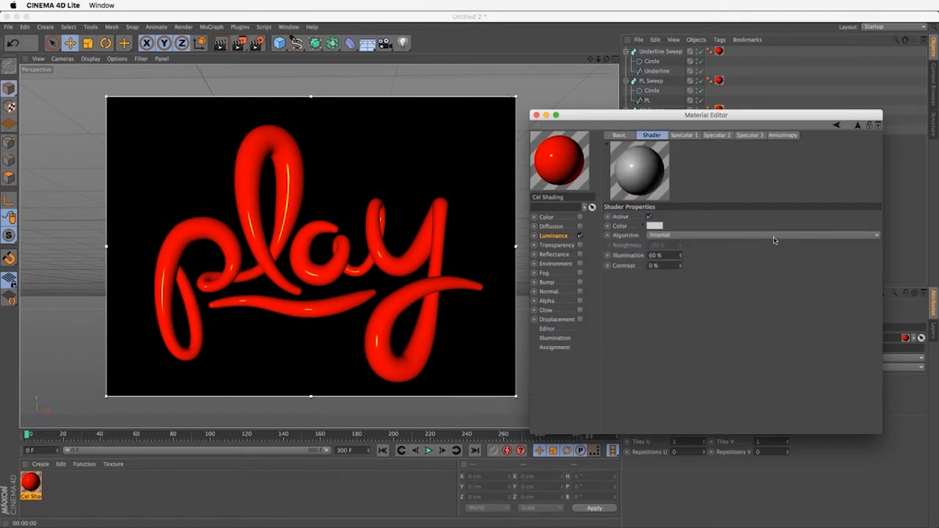
left_click(654, 226)
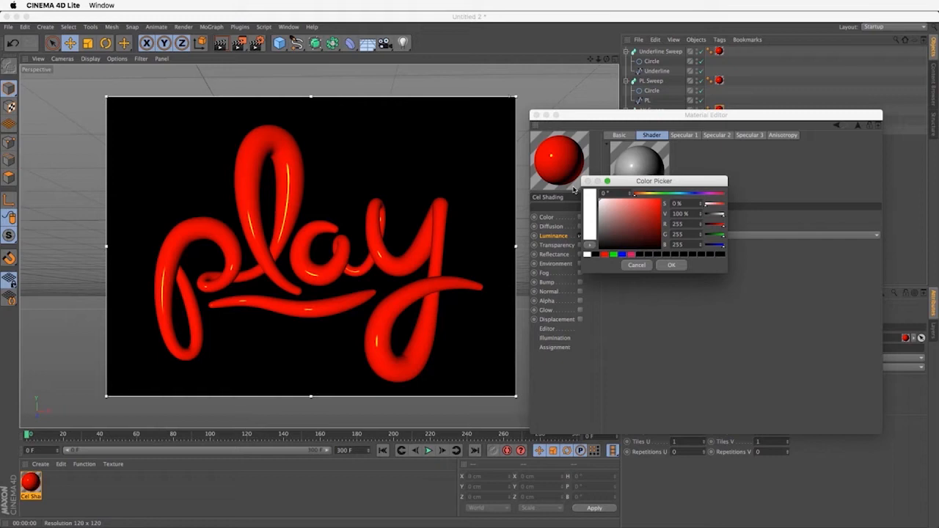
left_click(671, 265)
left_click(655, 254)
type("100")
key("Return")
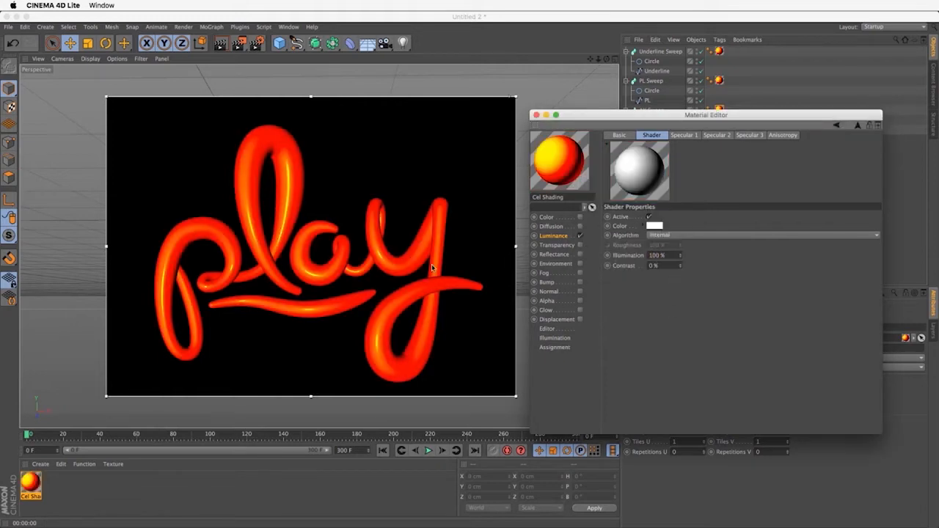
left_click(431, 264)
Deactivate Specular 1, Specular 2 and Specular 3 in the Lumas shader
left_click(684, 139)
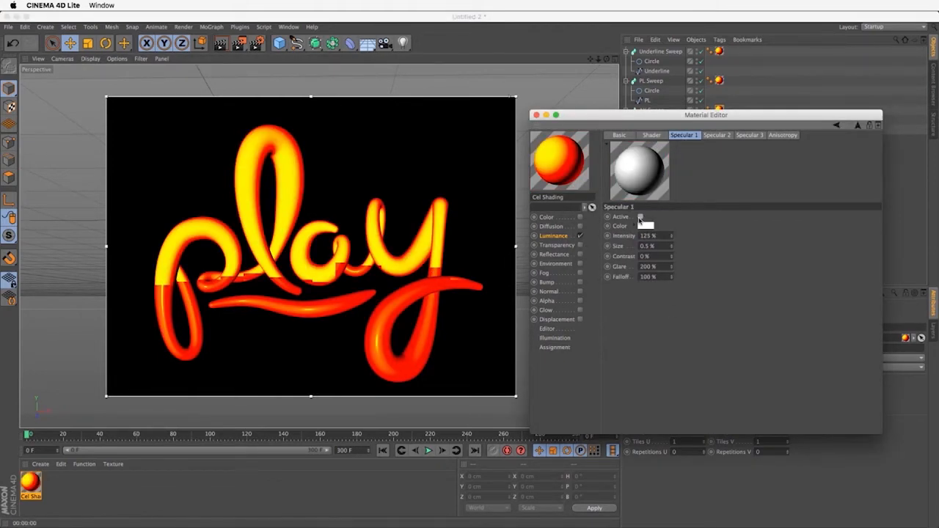
left_click(640, 217)
left_click(721, 135)
left_click(640, 217)
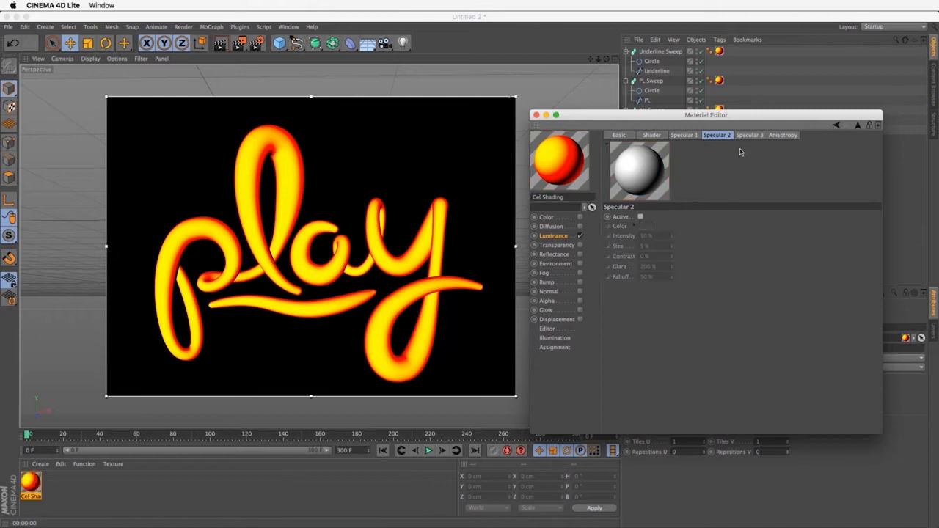
left_click(748, 135)
left_click(639, 217)
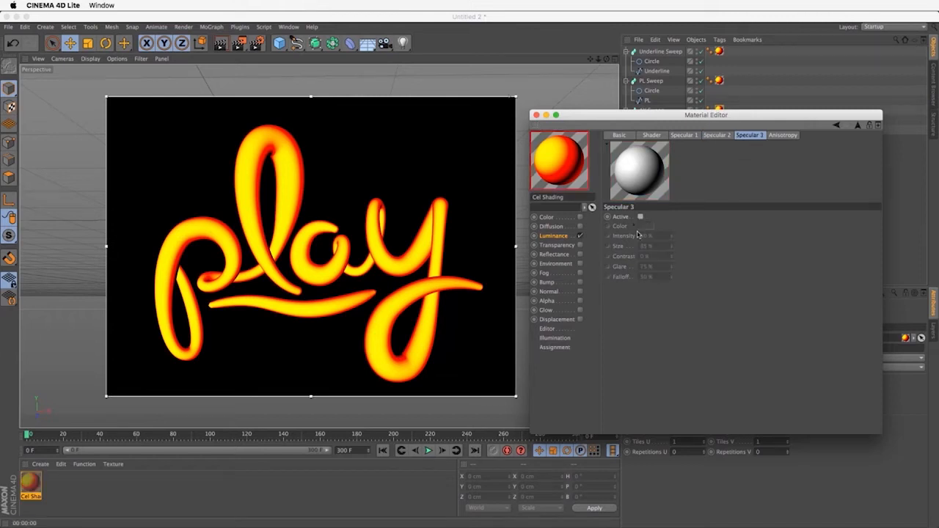
left_click(650, 136)
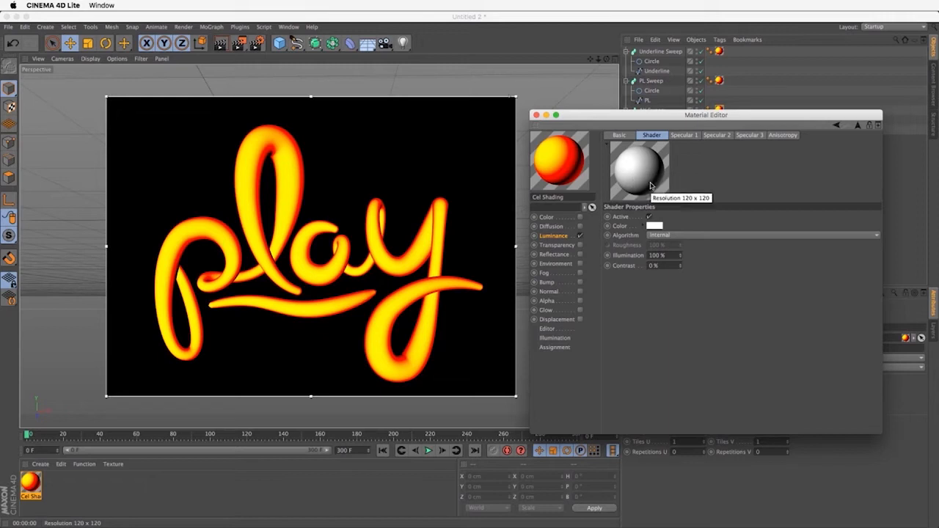
Set the Colorizer gradient's interpolation to None, with the red knot at about 24% and the yellow knot at about 72%
left_click(558, 237)
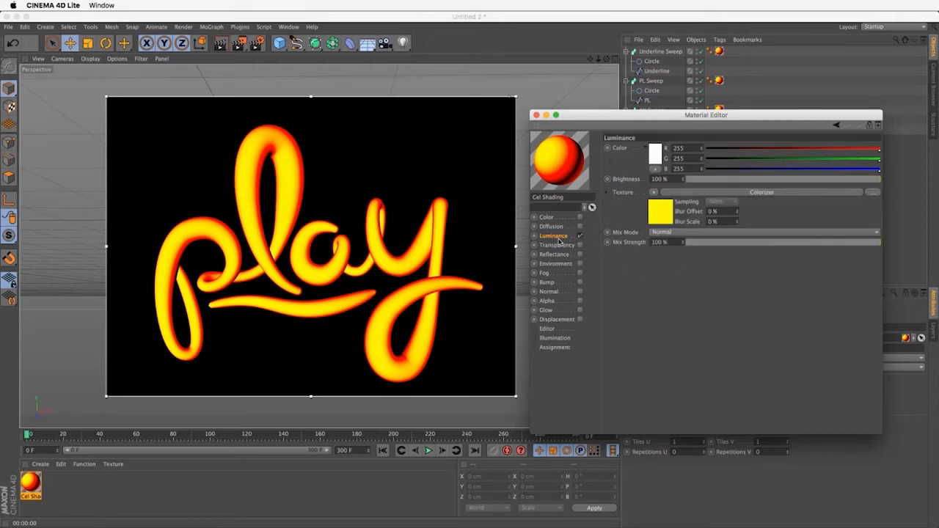
left_click(711, 193)
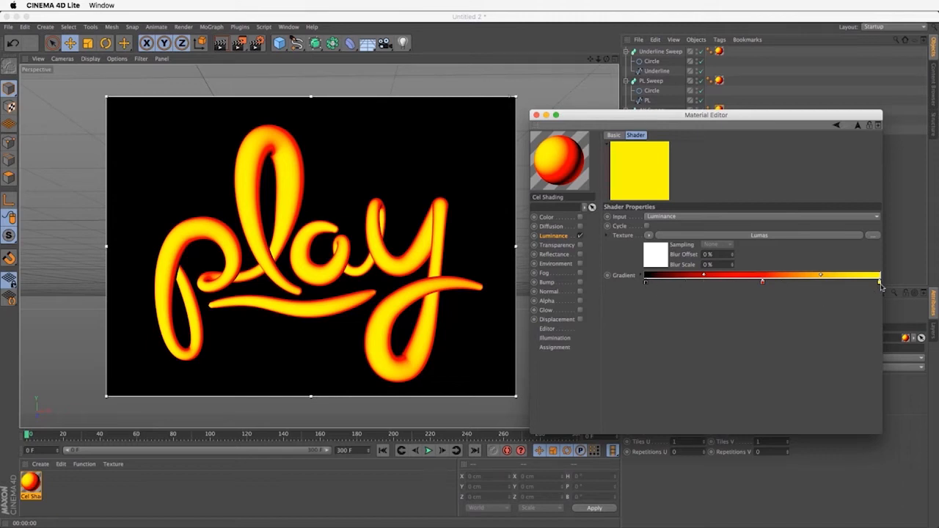
left_click(643, 280)
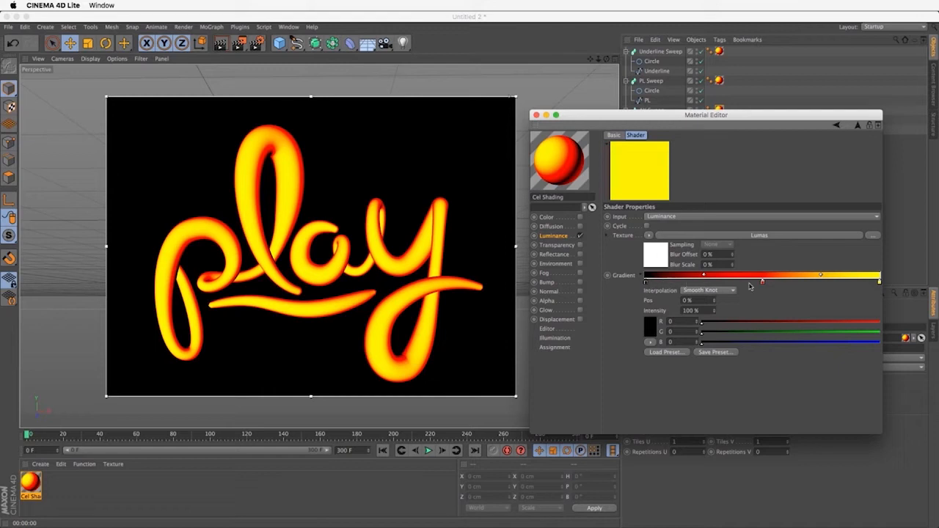
left_click(702, 291)
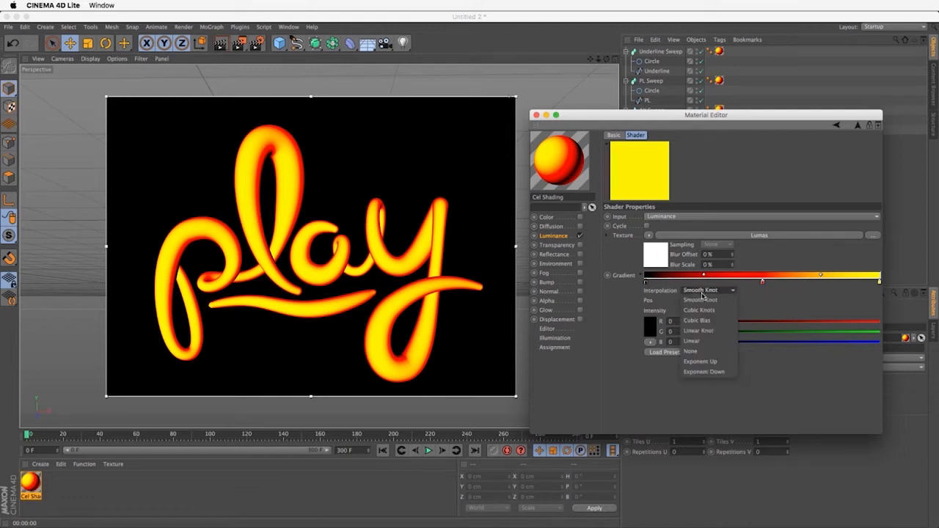
left_click(704, 350)
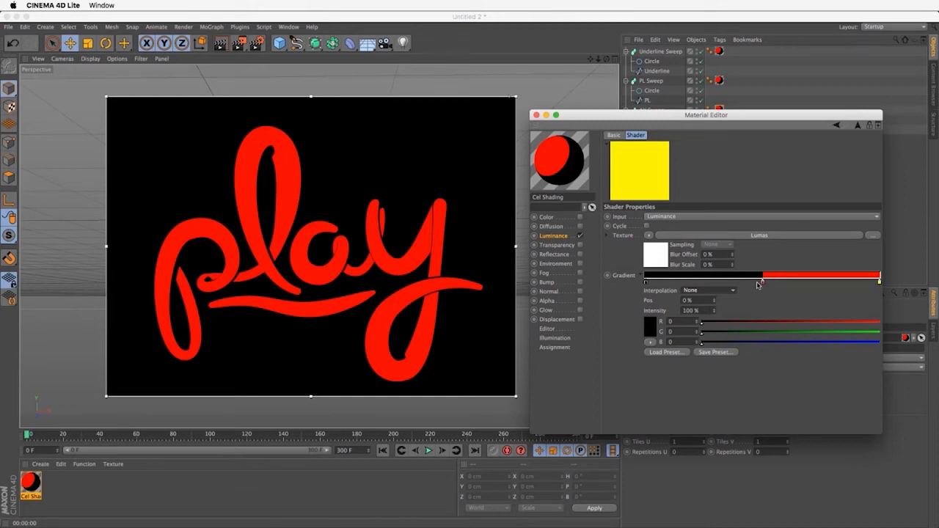
left_click_drag(761, 284, 701, 284)
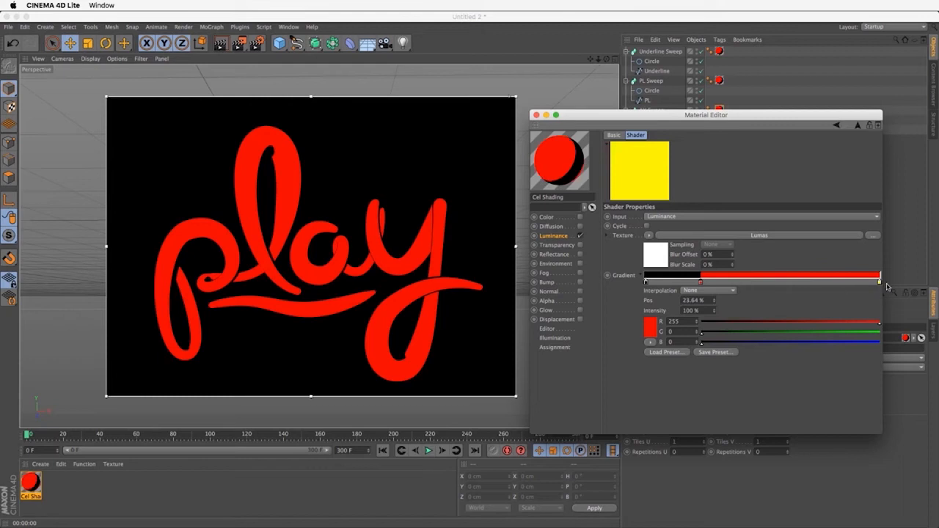
left_click_drag(880, 283, 814, 283)
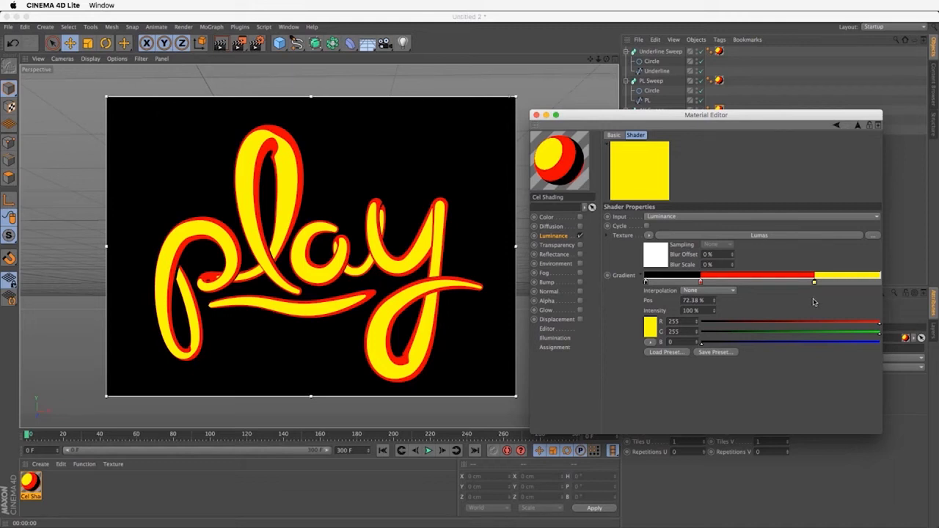
Recolor the gradient's yellow knot to white and its red knot to pink (RGB 255, 4, 100)
double_click(813, 284)
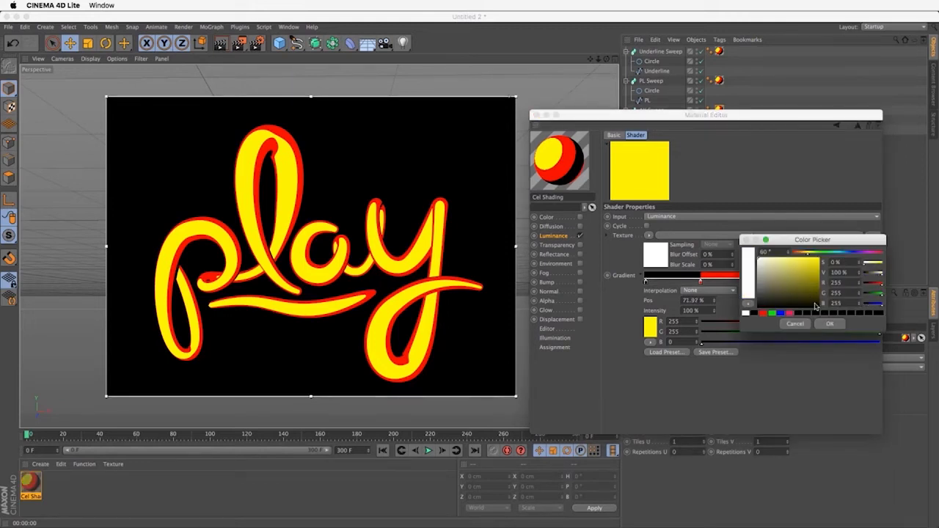
left_click(825, 330)
left_click(702, 284)
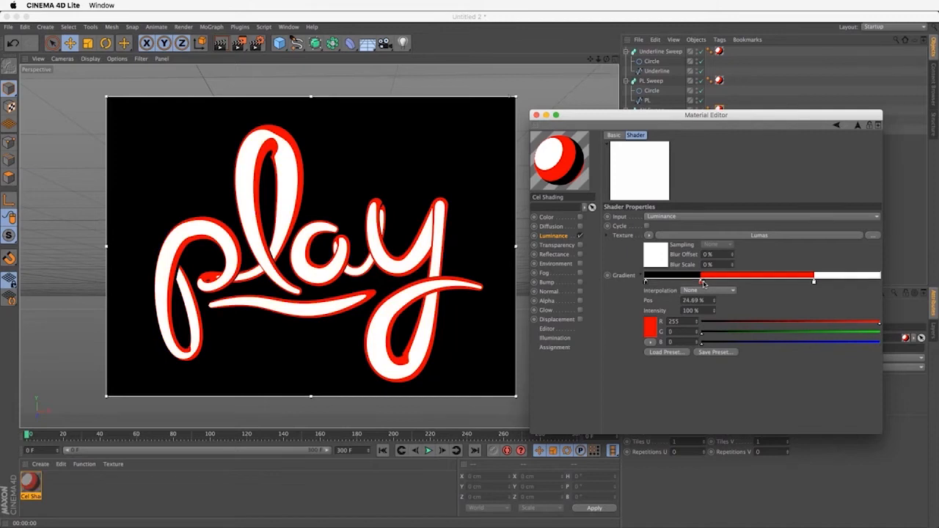
double_click(703, 284)
left_click_drag(698, 257, 760, 253)
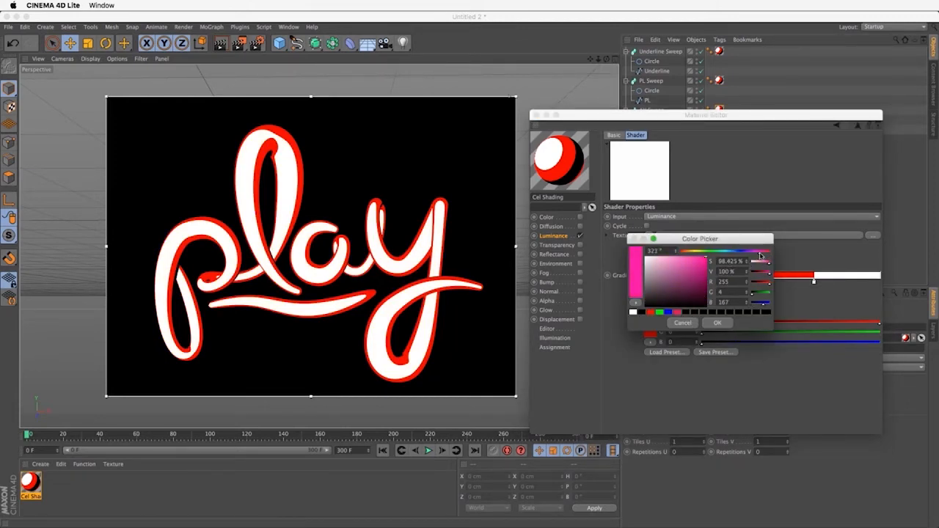
left_click(717, 322)
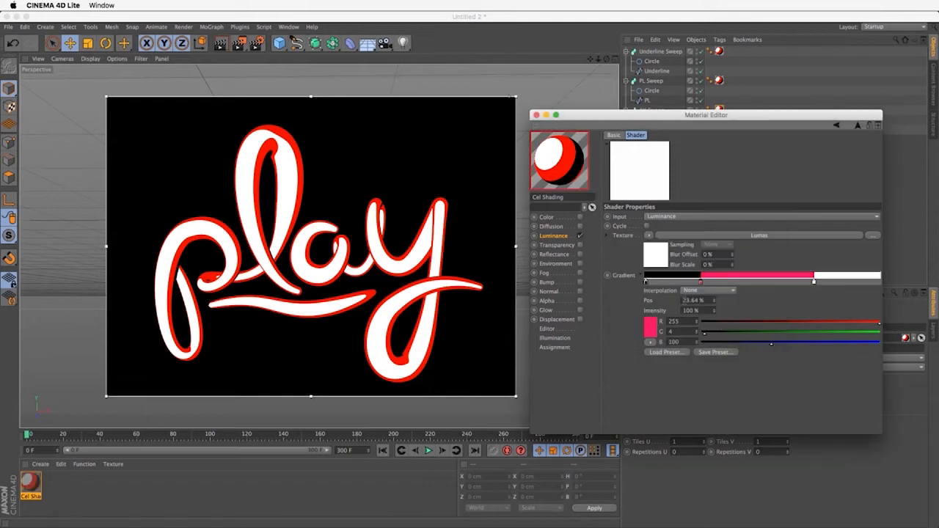
Recolor the gradient's black knot to dark pink (RGB 146, 0, 55)
double_click(655, 282)
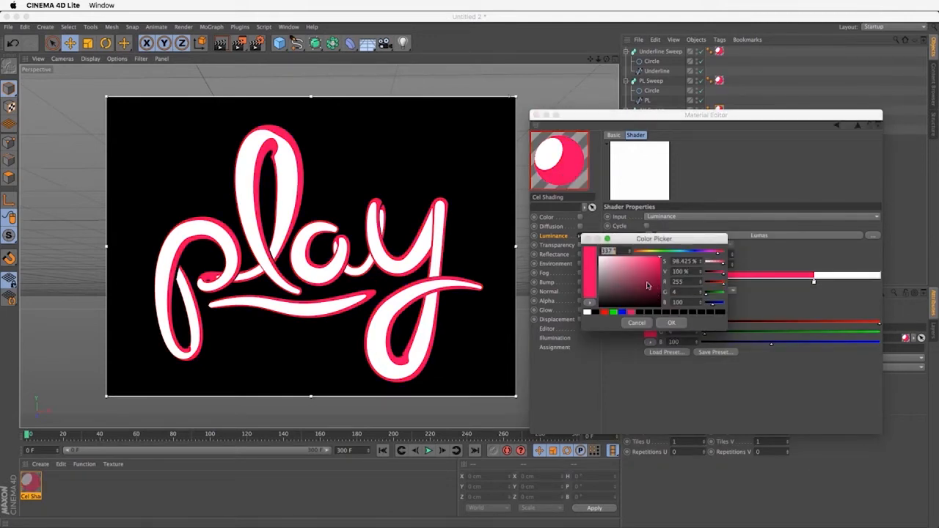
mouse_move(649, 284)
left_mouse_down()
mouse_move(666, 269)
mouse_move(671, 279)
mouse_move(649, 280)
mouse_move(661, 284)
left_mouse_up()
left_click(669, 323)
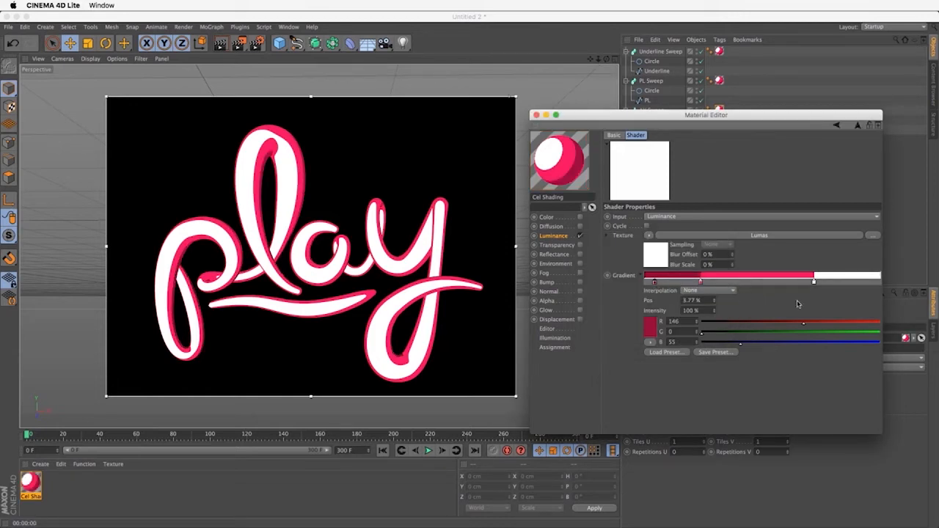
Shift the gradient's white knot to about 96% to narrow the highlight band, and close the Material Editor
left_click(813, 282)
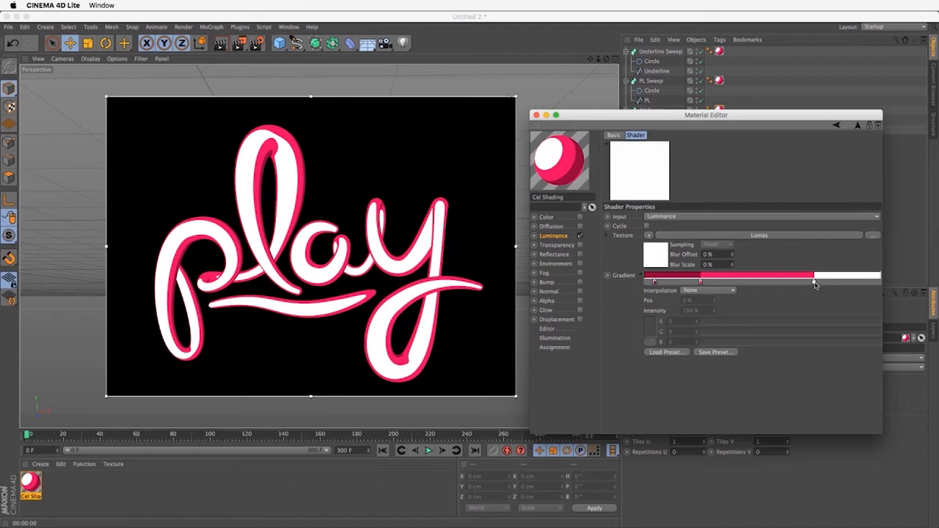
left_click_drag(814, 285, 867, 285)
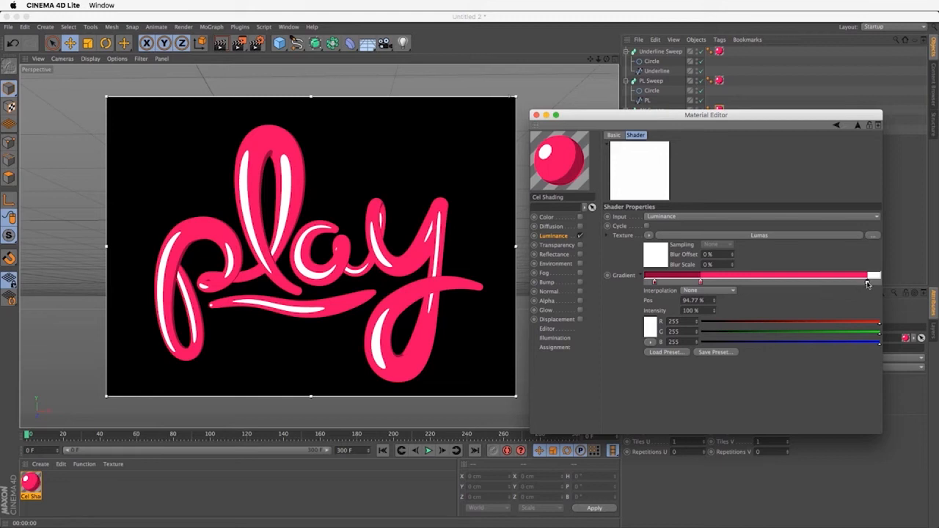
left_click_drag(867, 283, 870, 292)
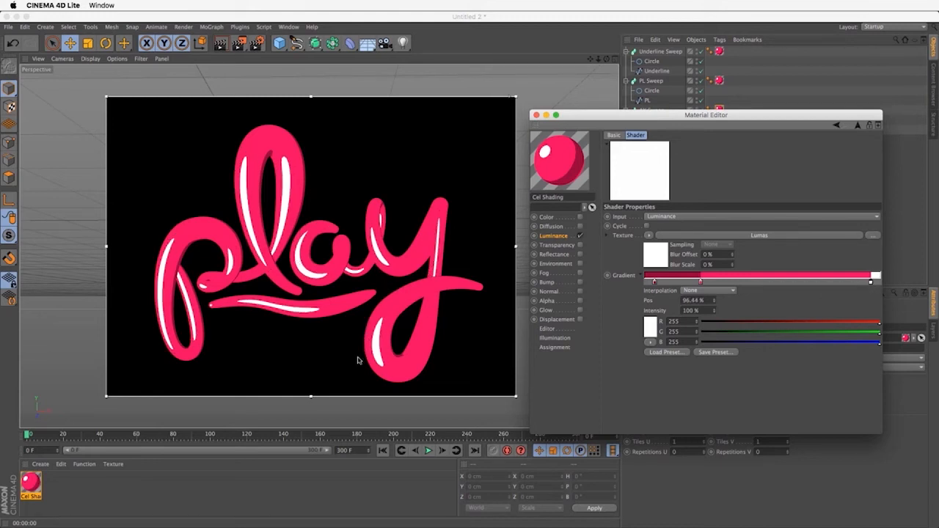
left_click(536, 116)
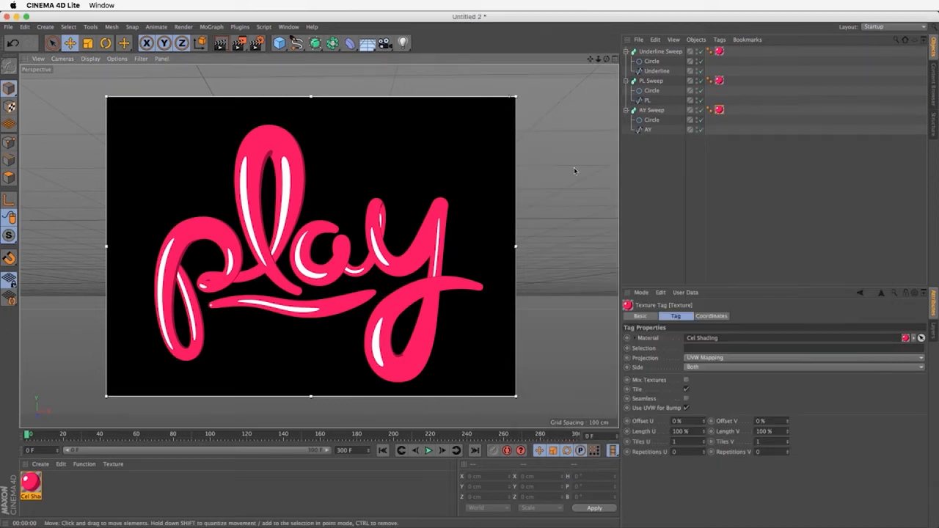
Add an Infinite Light and move it to about X 209 cm, Y 66 cm, Z -2 cm
left_click(401, 44)
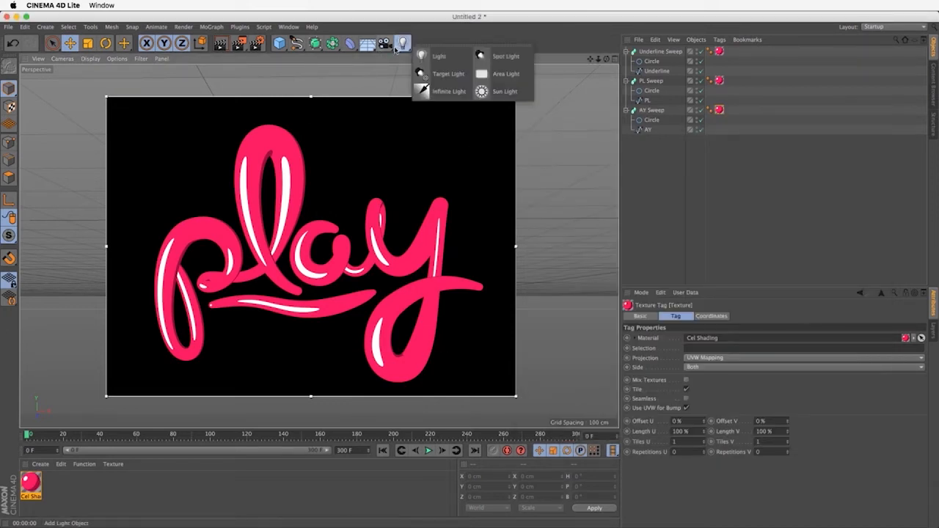
left_click(449, 91)
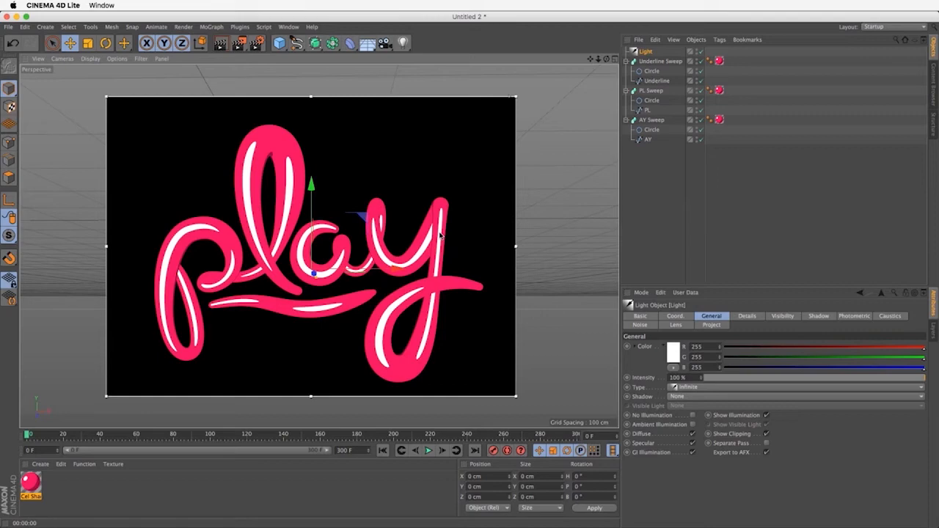
left_click_drag(344, 224, 435, 181)
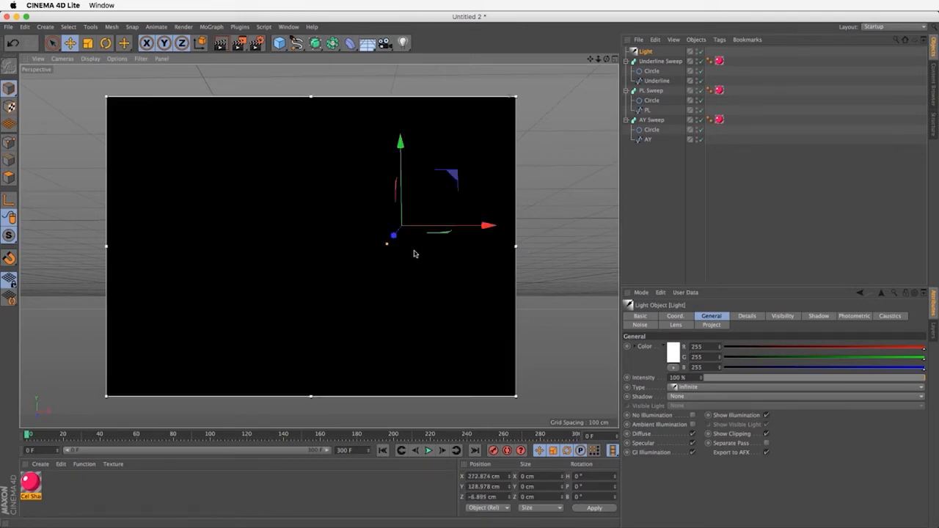
mouse_move(403, 209)
left_mouse_down()
mouse_move(322, 285)
mouse_move(178, 195)
mouse_move(421, 214)
left_mouse_up()
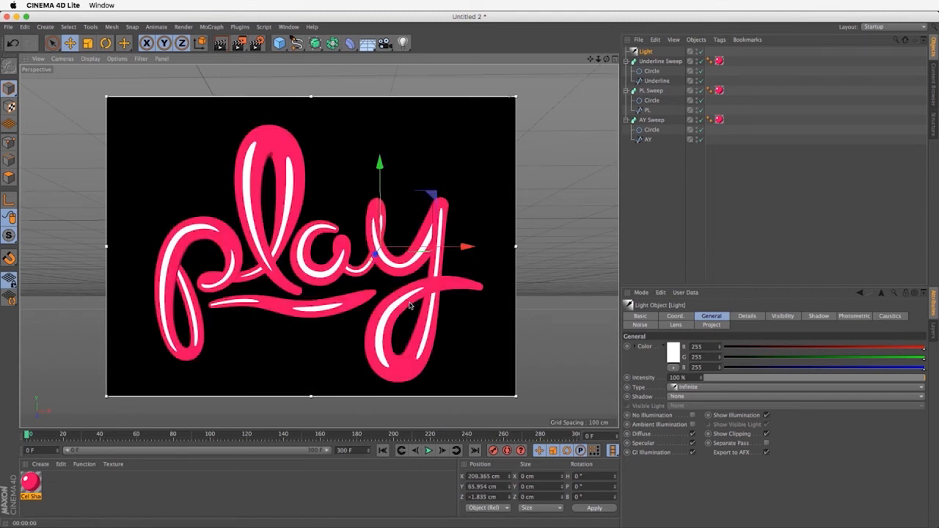
Rotate the light to about H 25°, P -21°, B 10°
key("r")
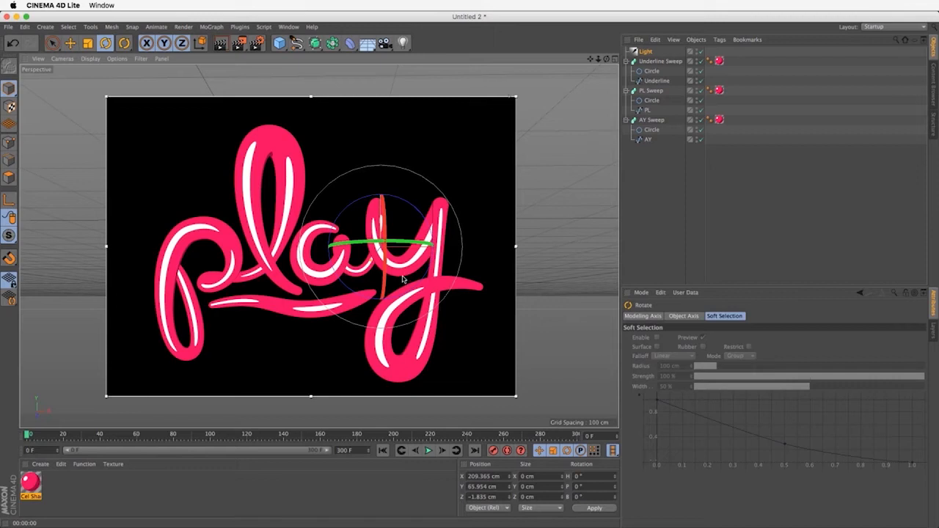
left_click_drag(396, 262, 440, 219)
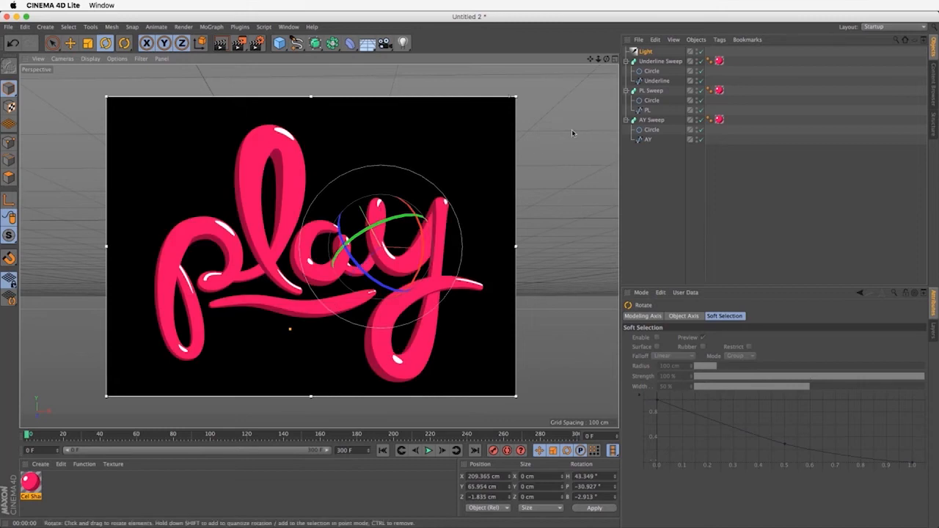
left_click_drag(398, 241, 361, 273)
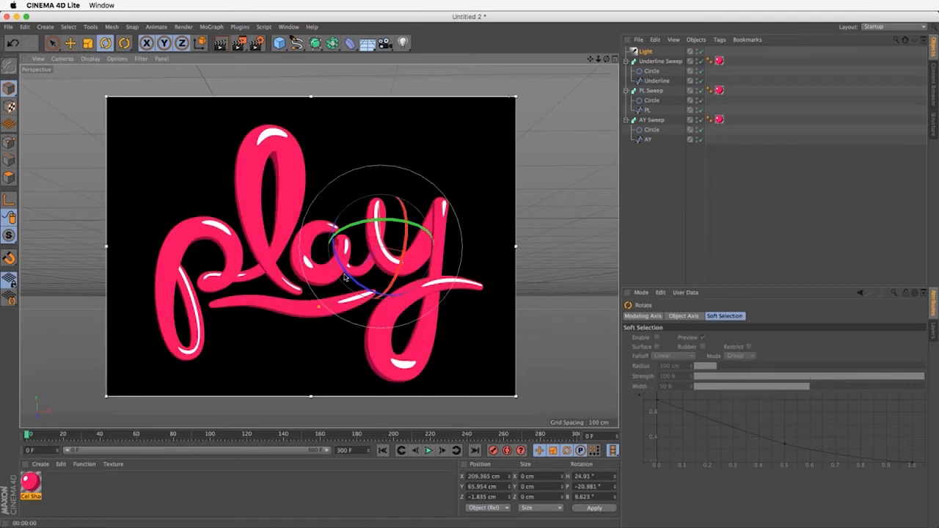
Reopen the Cel Shading material's Colorizer and shift the gradient's white knot slightly toward the pink to widen the highlight band
double_click(33, 483)
left_click_drag(332, 71, 728, 156)
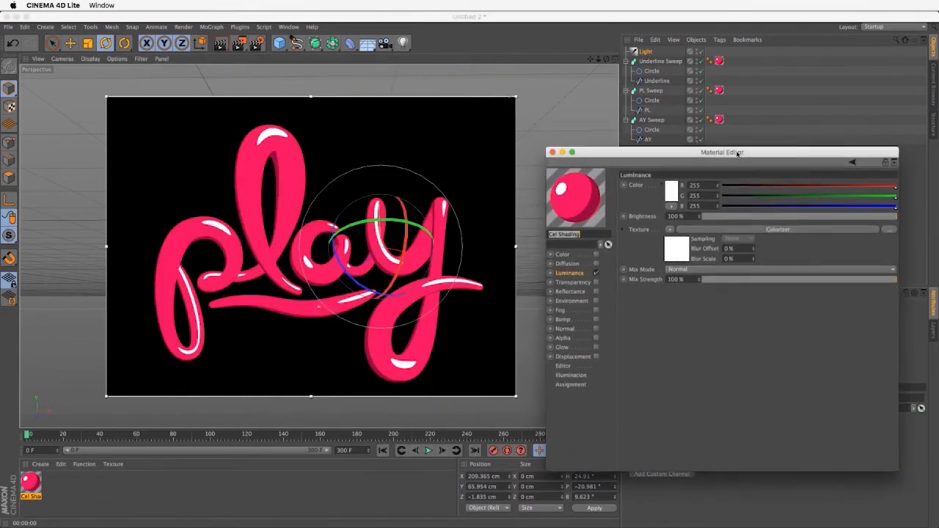
left_click(745, 230)
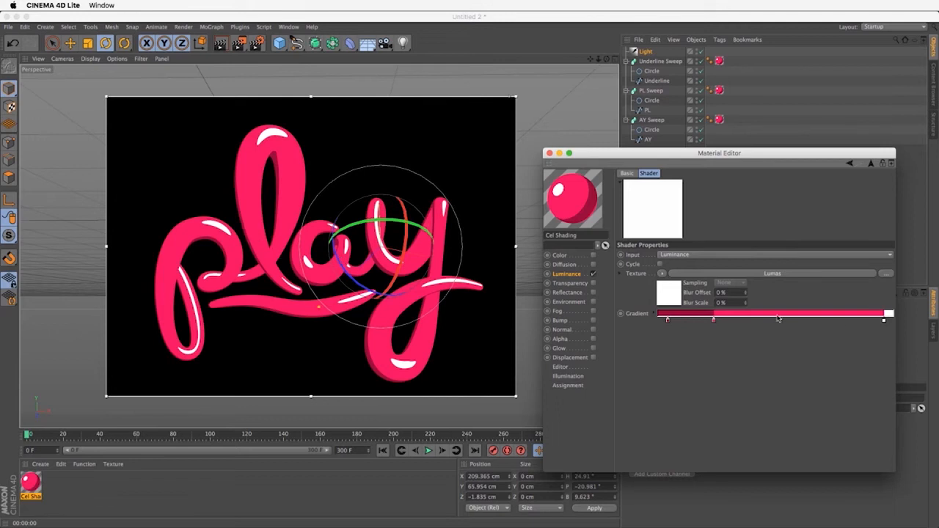
left_click_drag(885, 323, 876, 323)
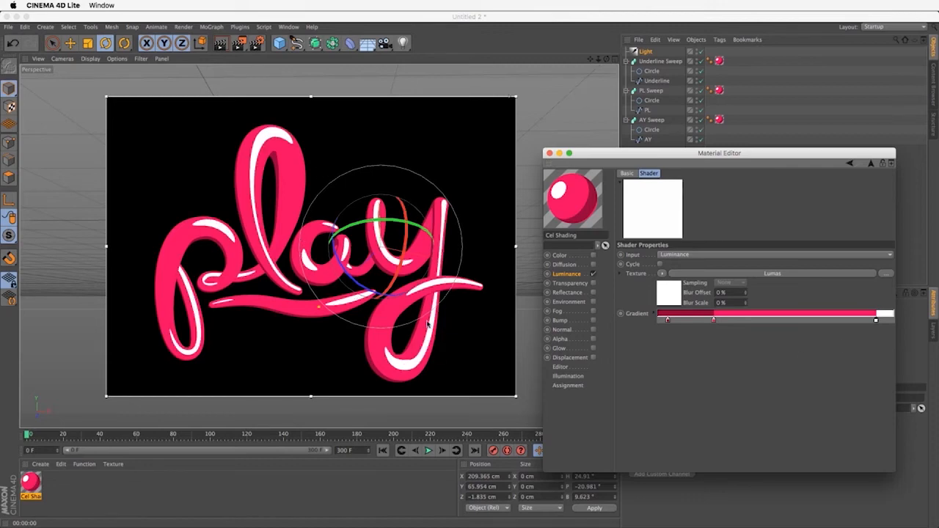
Rotate the light to about H -33°, P -25°, B 9° to reposition the highlights, and close the Material Editor
left_click_drag(424, 256, 410, 270)
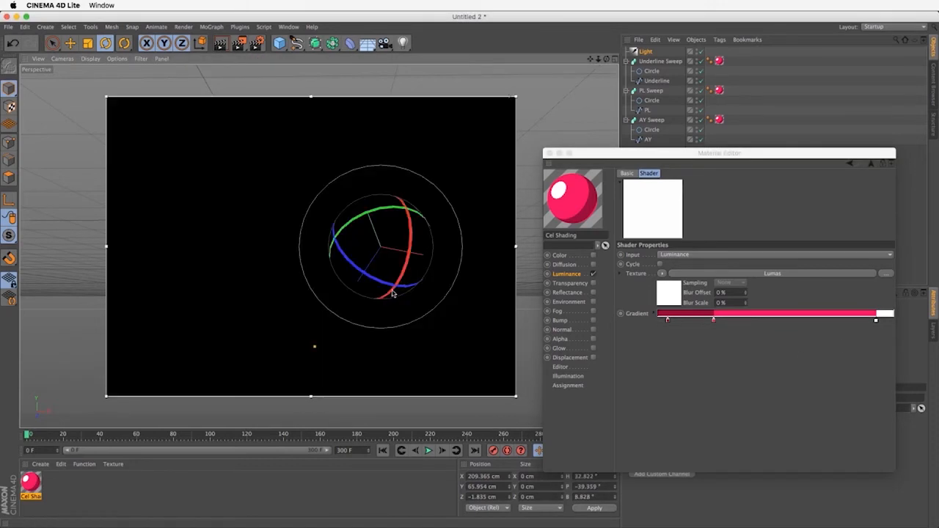
left_click_drag(347, 259, 351, 292)
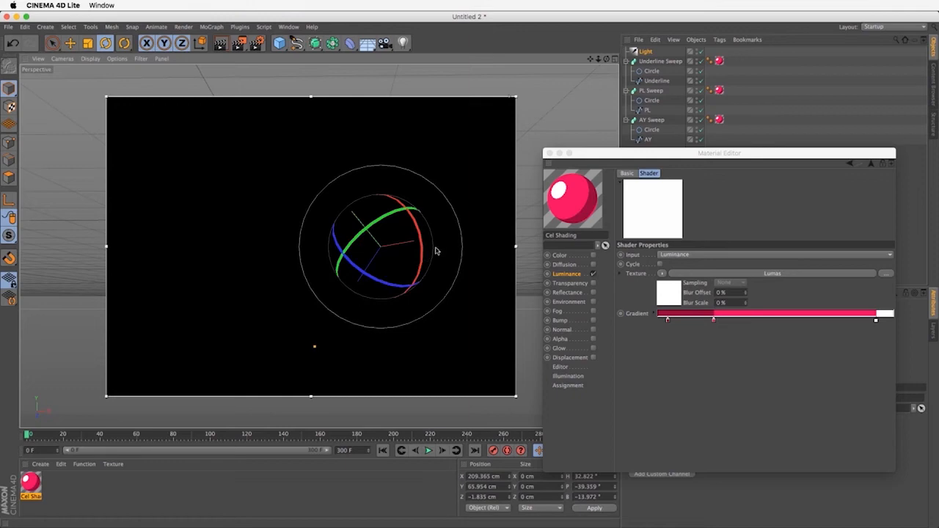
left_click_drag(435, 247, 298, 325)
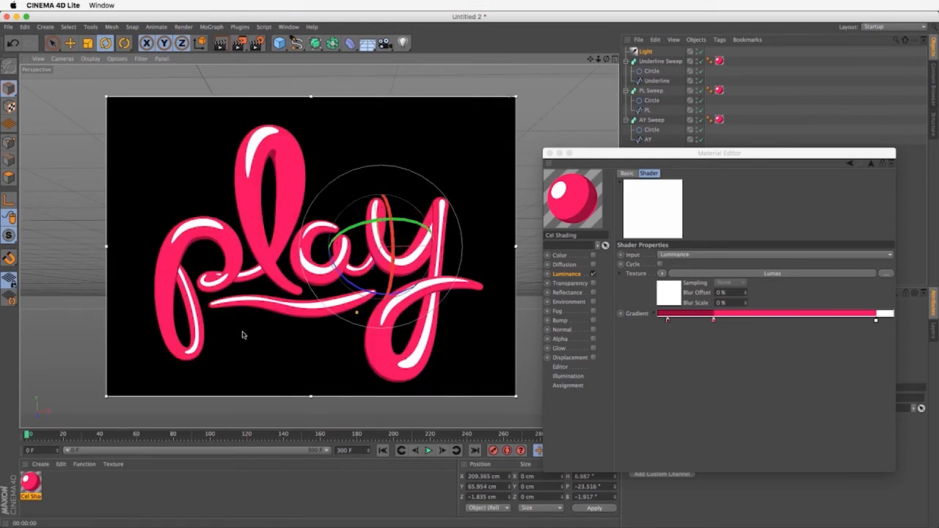
left_click_drag(397, 256, 329, 280)
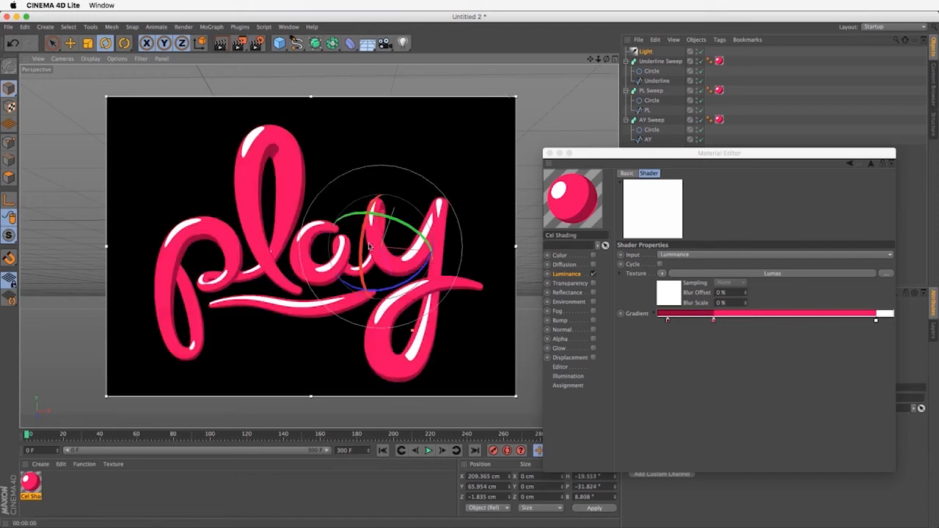
left_click_drag(354, 237, 323, 301)
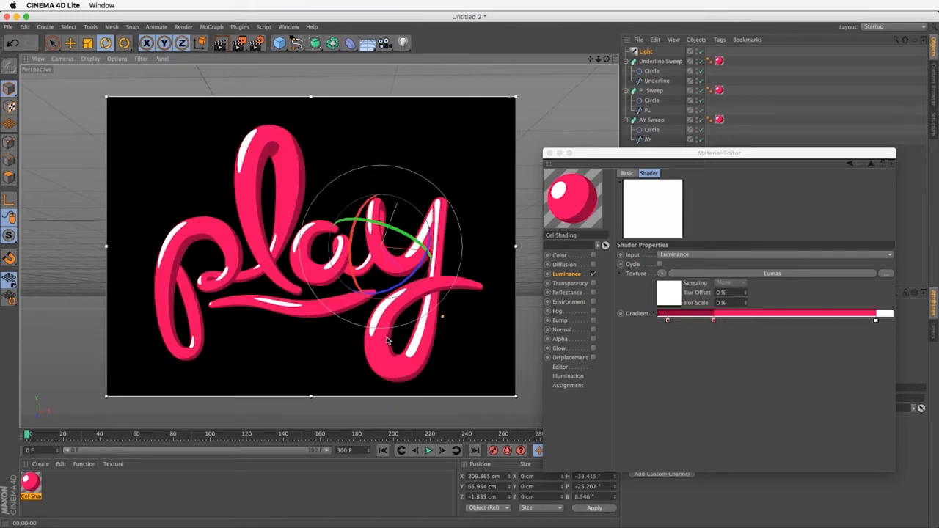
left_click(550, 153)
Set the light's shadow type to Raytraced (Hard)
left_click(647, 52)
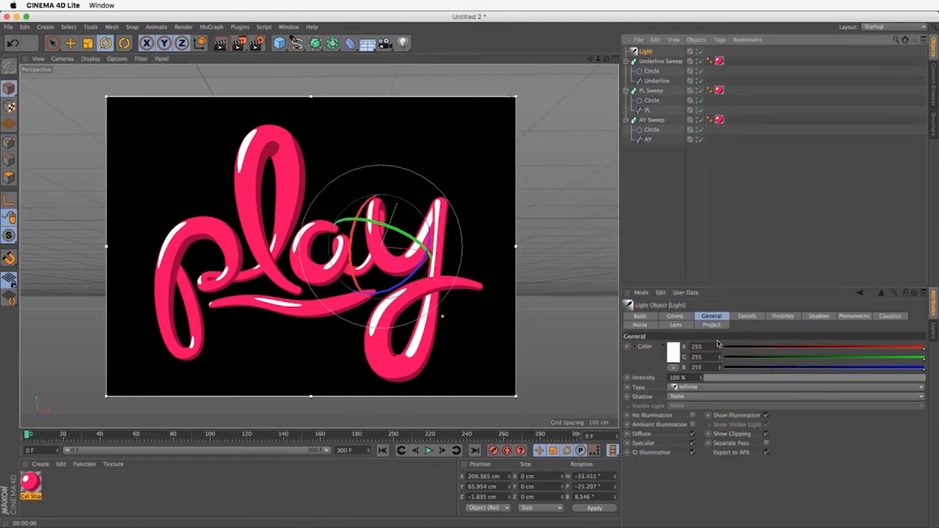
left_click(817, 316)
left_click(688, 346)
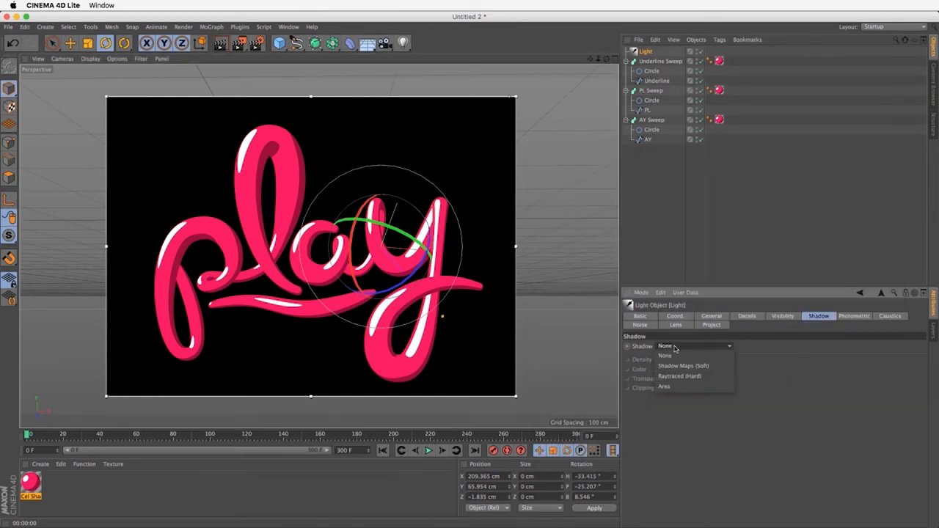
left_click(717, 377)
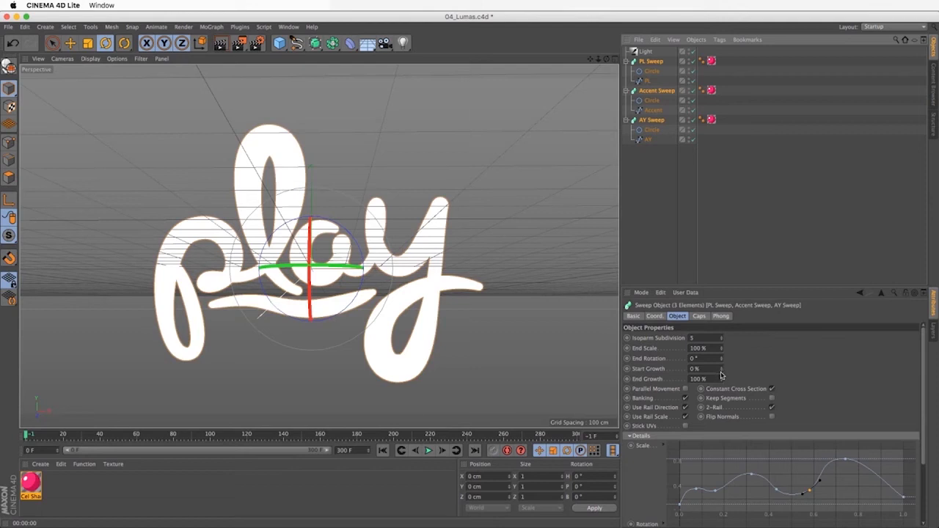
Try out End Growth on the three sweeps and keyframe the PL Sweep's End Growth at 0% on frame 0
left_click_drag(720, 381, 740, 364)
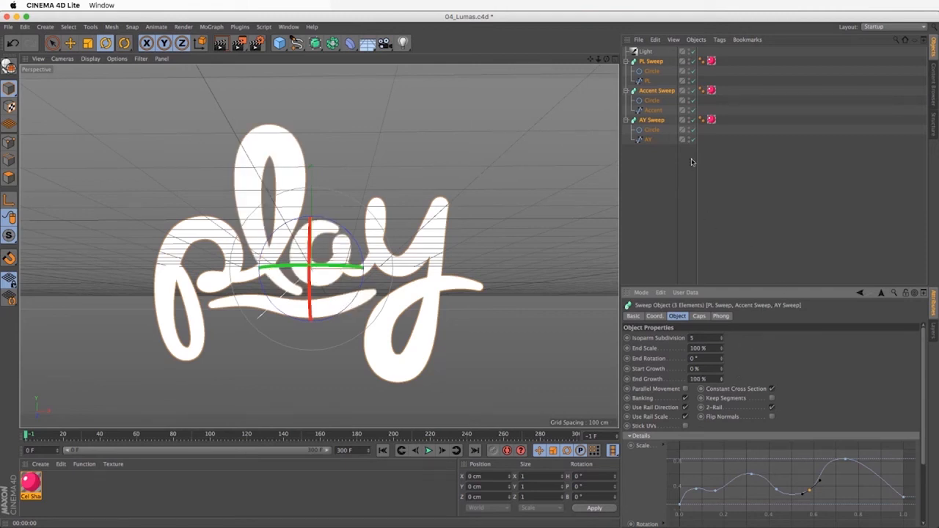
left_click(651, 61)
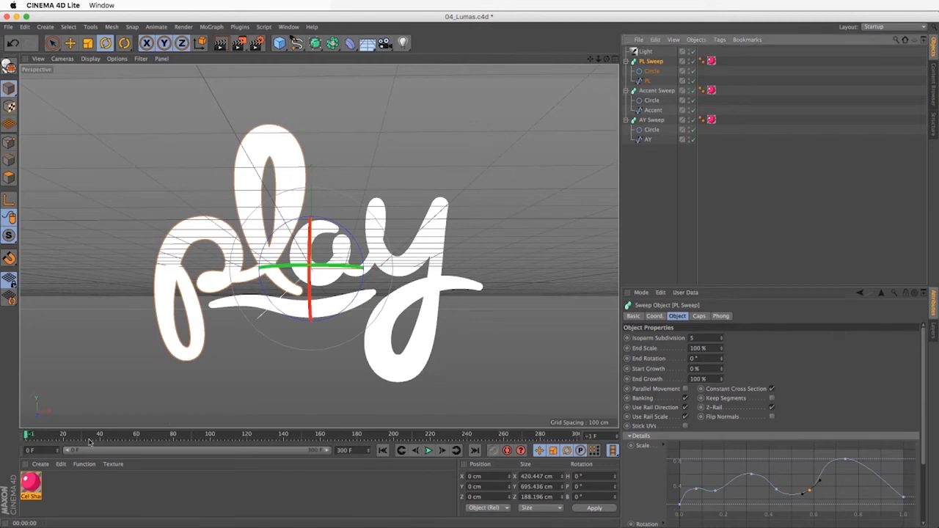
left_click_drag(725, 378, 725, 419)
left_click(626, 379)
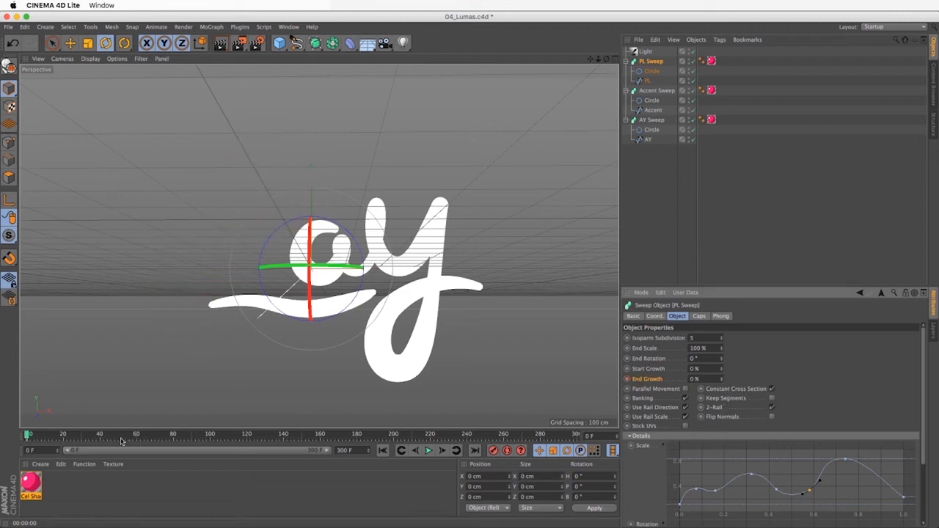
Keyframe the PL Sweep's End Growth at 100% on frame 20
mouse_move(59, 438)
left_mouse_down()
mouse_move(50, 437)
mouse_move(65, 436)
left_mouse_up()
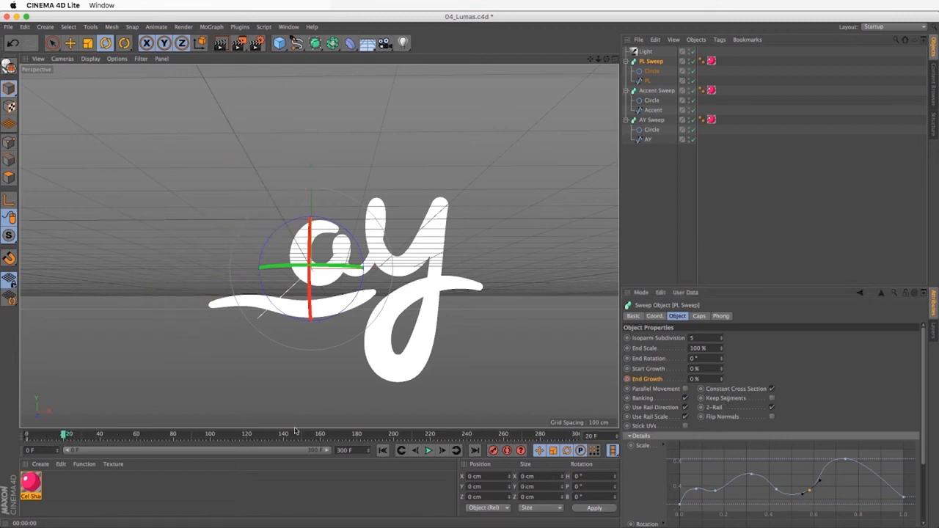
left_click_drag(725, 379, 771, 339)
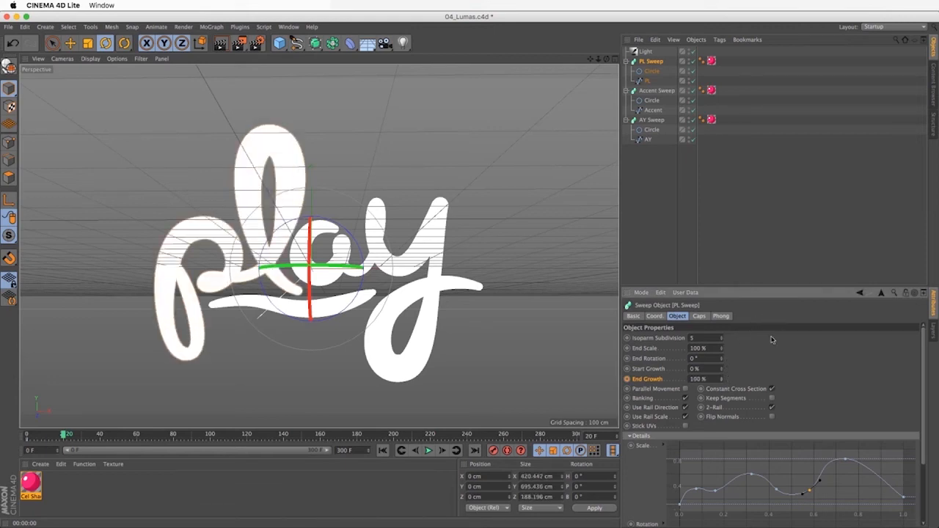
left_click(626, 379)
Return to frame 0 and play back the PL Sweep's growth animation
left_click_drag(64, 437, 26, 438)
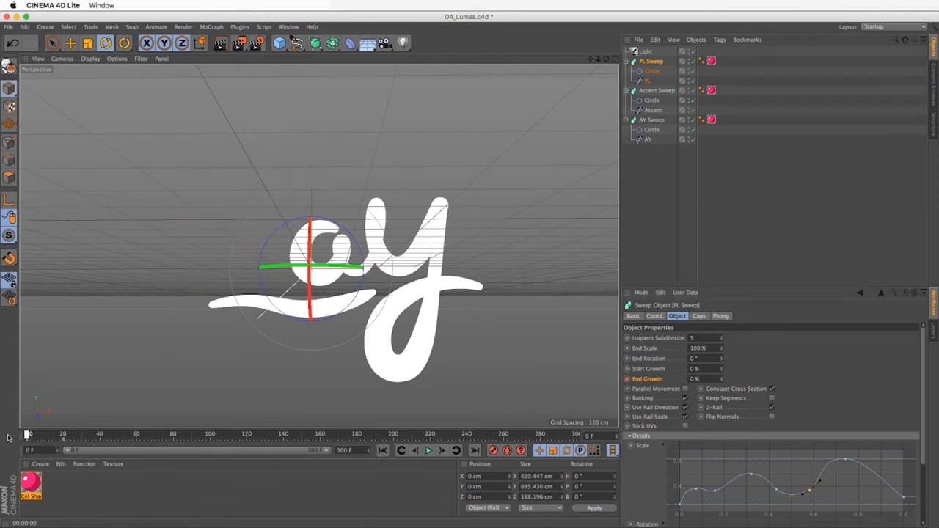
left_click(428, 451)
left_click(428, 450)
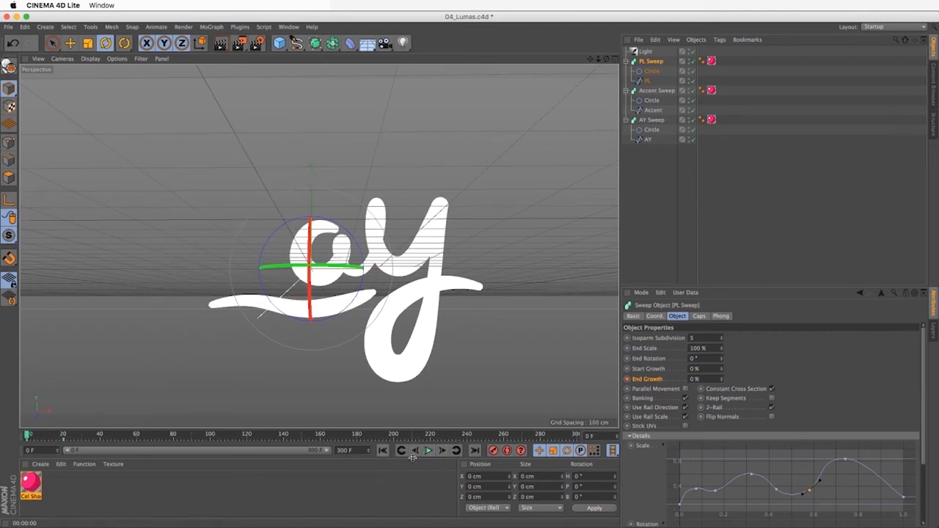
left_click(428, 450)
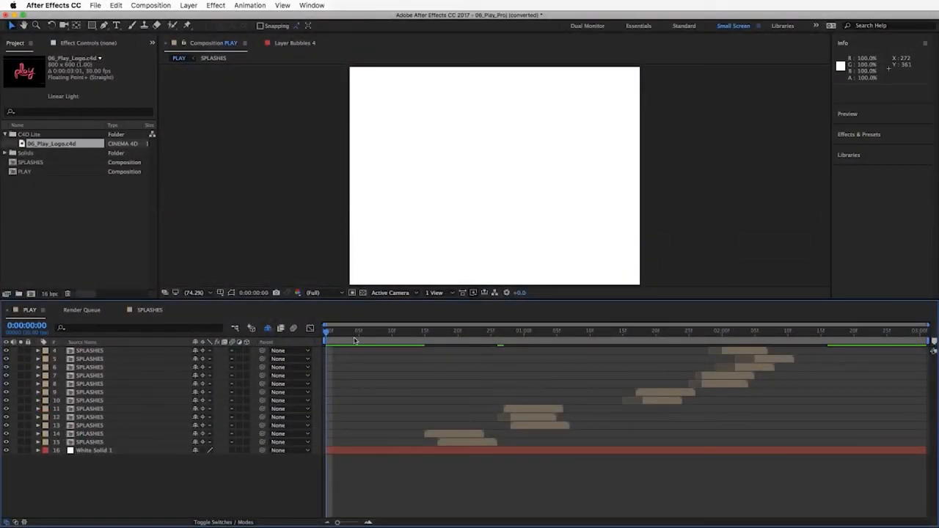
In After Effects, scrub through the PLAY composition to about 0:00:01:01 and preview the splash animation
left_click_drag(328, 330, 504, 333)
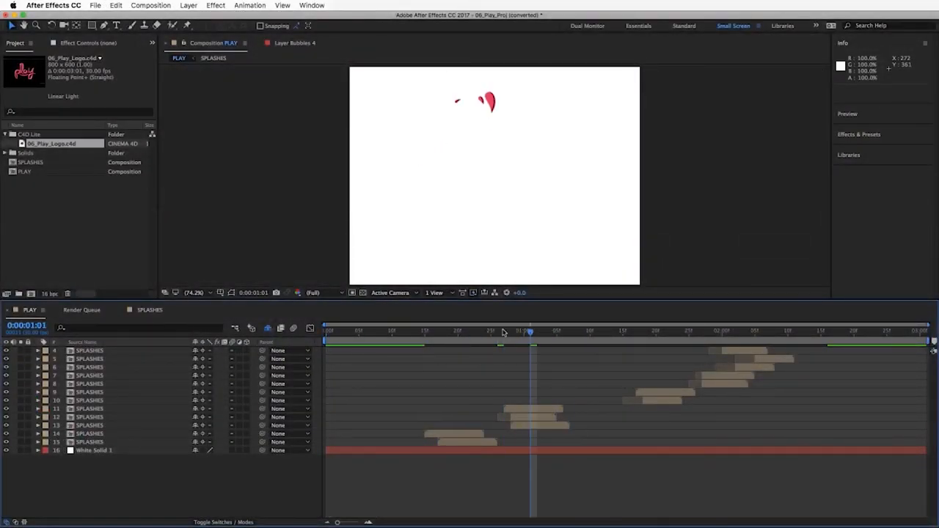
key("space")
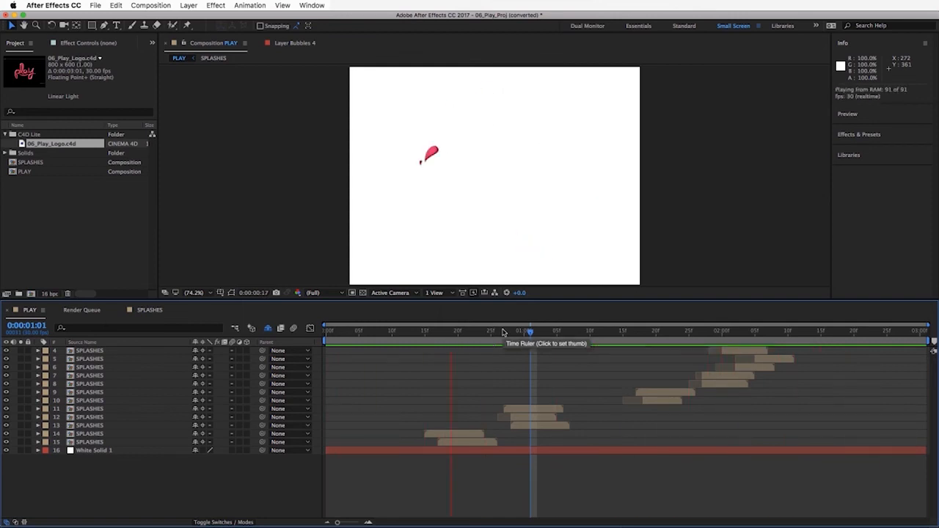
key("space")
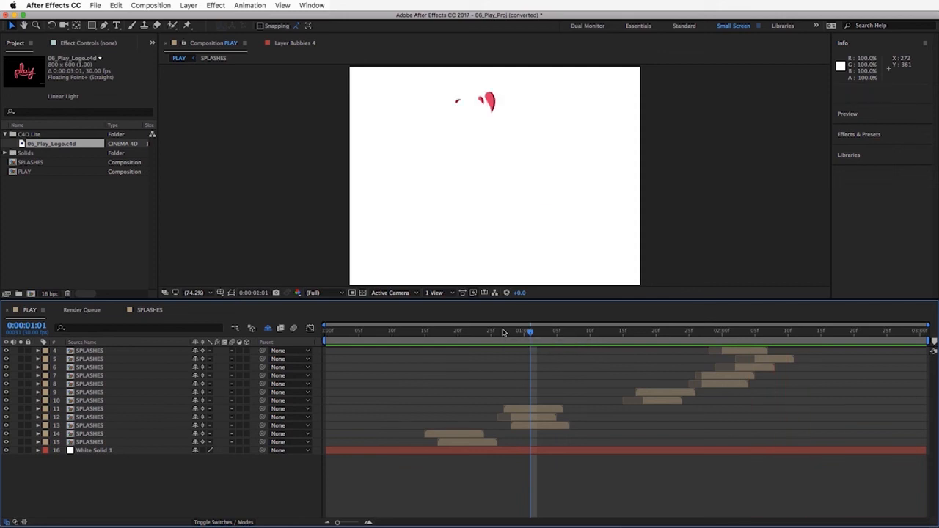
Add 06_Play_Logo.c4d to the PLAY composition directly above White Solid 1 and set its Cineware renderer to Standard (Final)
left_click_drag(62, 145, 113, 453)
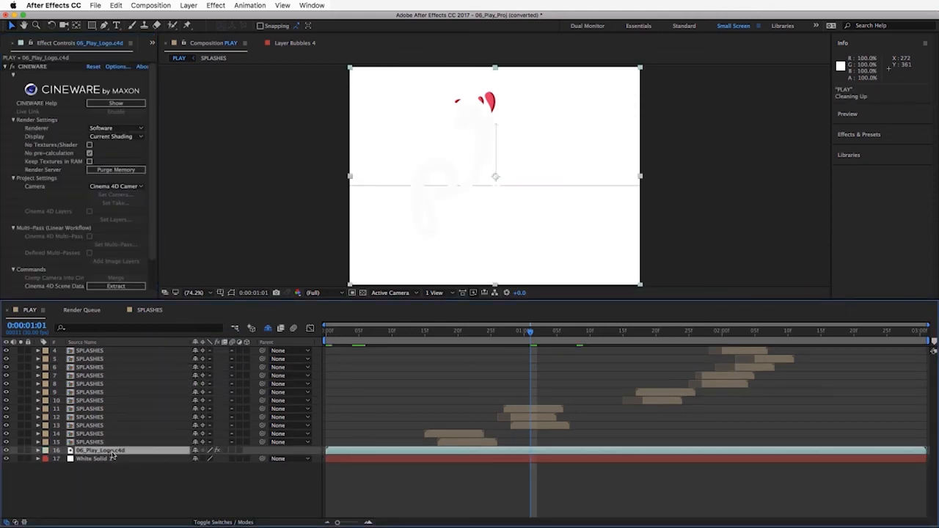
left_click(636, 332)
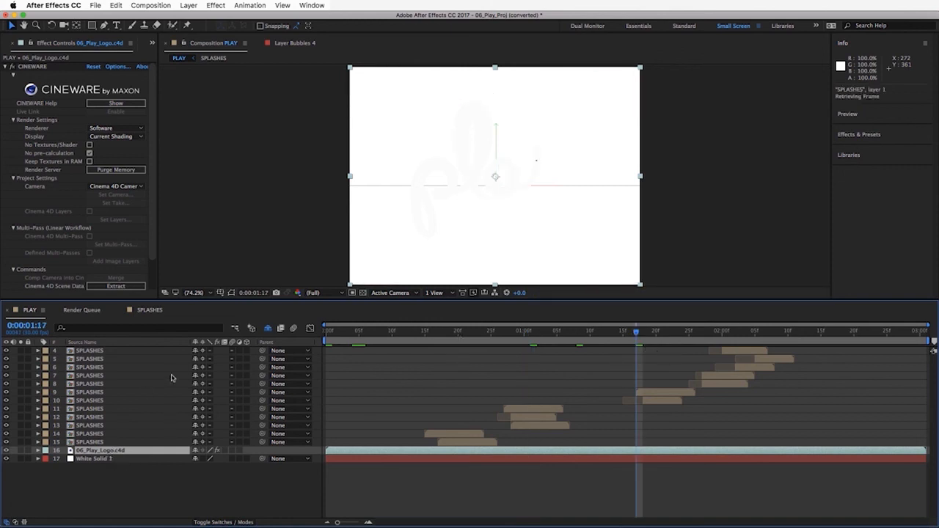
left_click(124, 129)
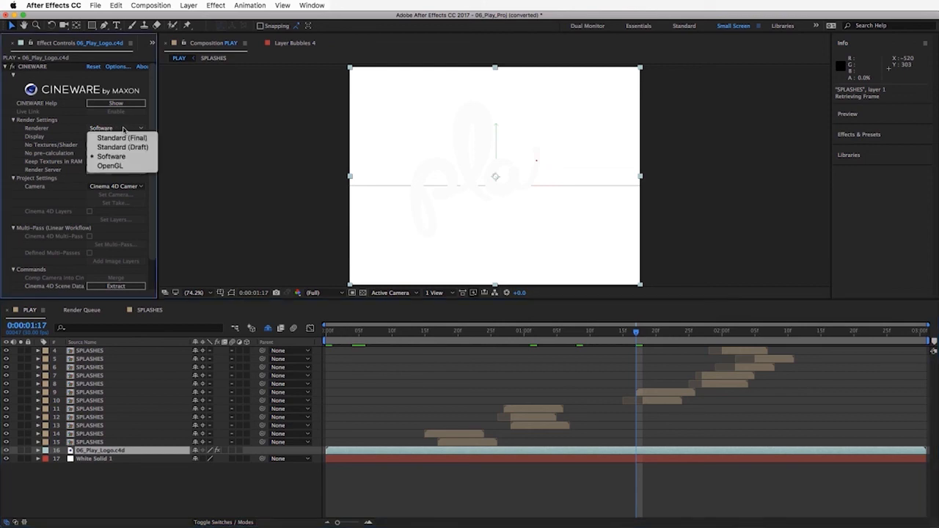
left_click(132, 138)
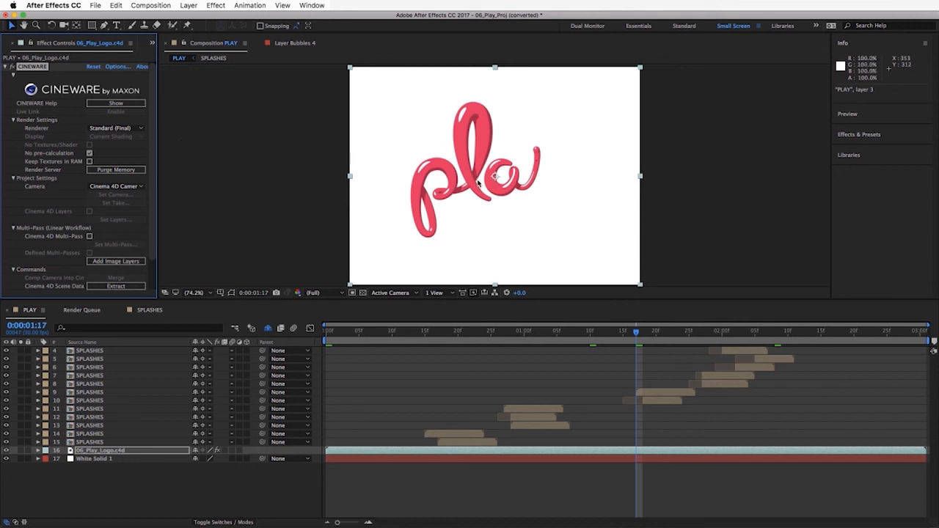
Scrub the PLAY composition to 0:00:02:04 and preview the lettering animation together with the splashes
left_click_drag(672, 336, 760, 337)
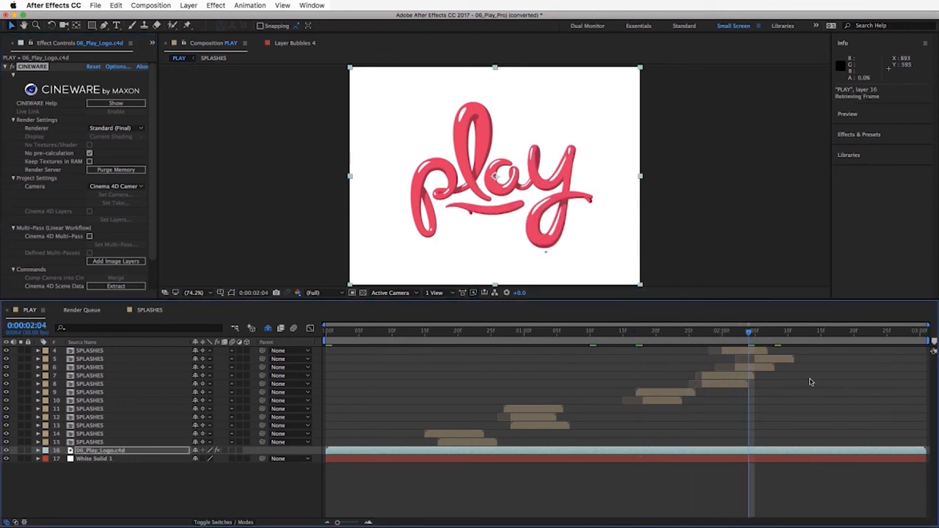
key("space")
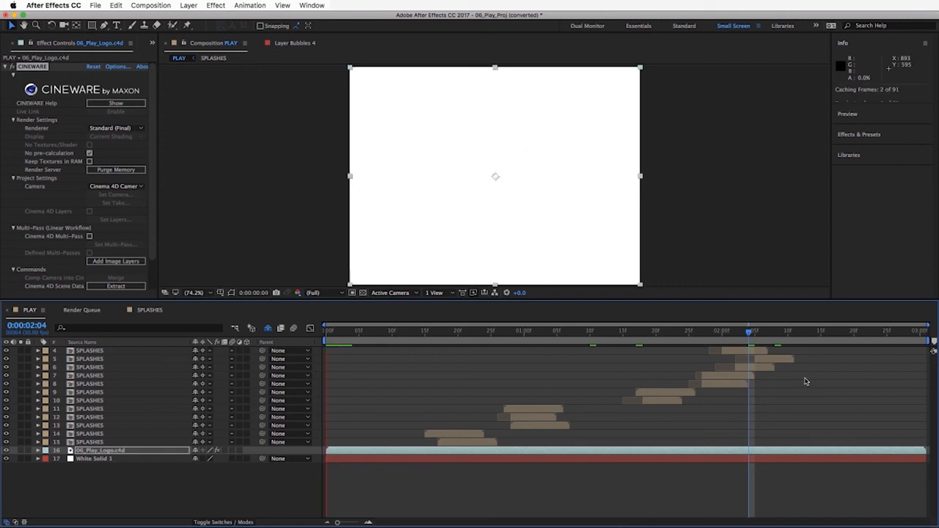